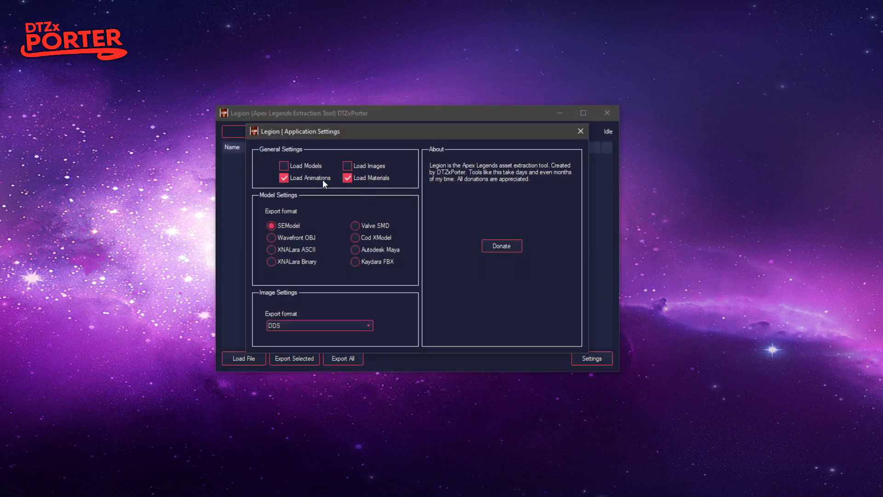
Set the general settings so that only models are loaded, leaving images, animations and materials disabled.
{"action": "left_click", "coordinate": [346, 166]}
{"action": "left_click_drag", "start_coordinate": [305, 134], "coordinate": [425, 221]}
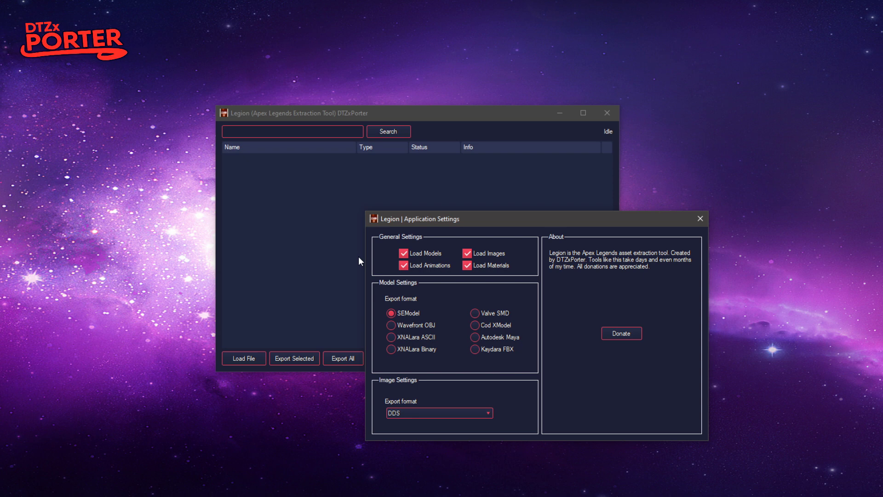
{"action": "left_click_drag", "start_coordinate": [412, 219], "coordinate": [278, 126]}
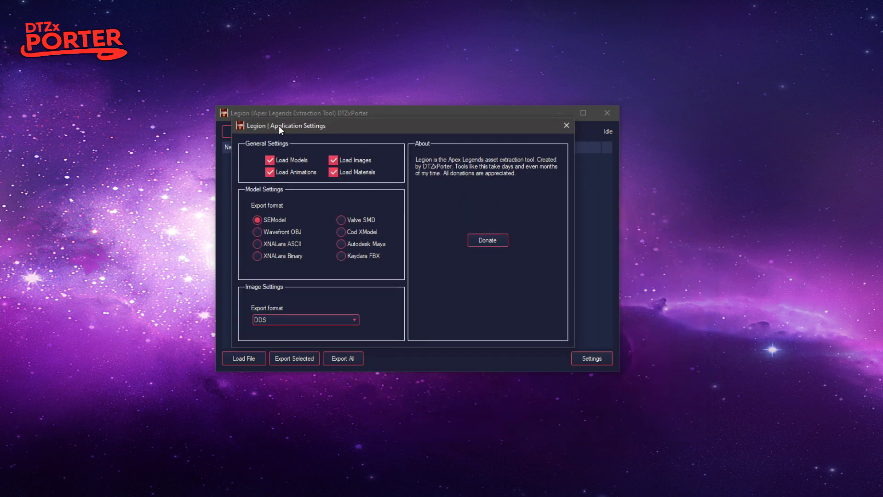
{"action": "left_click", "coordinate": [351, 175]}
{"action": "left_click", "coordinate": [333, 160]}
{"action": "left_click", "coordinate": [313, 173]}
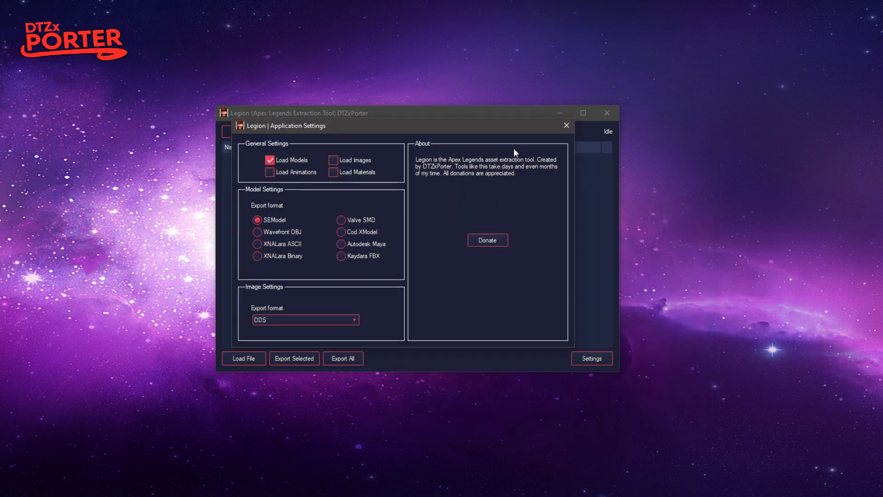
{"action": "left_click", "coordinate": [559, 128]}
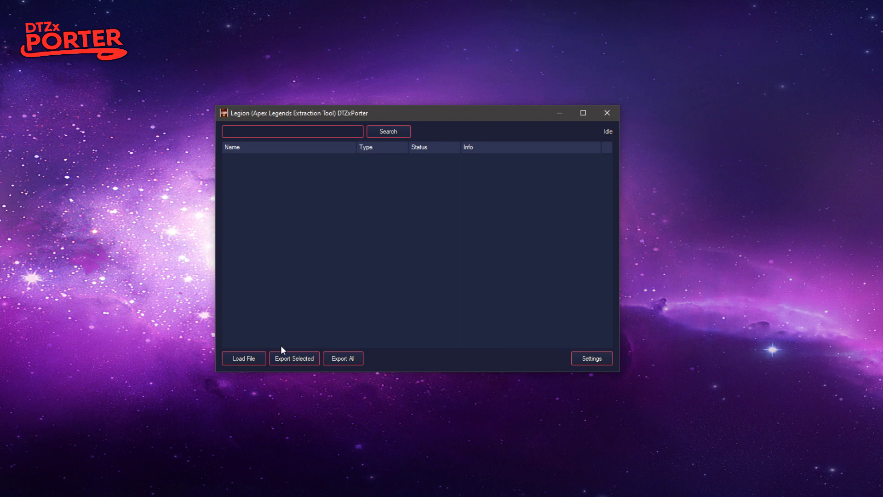
Load an RPAK file from the Apex paks Win64 folder and enlarge the asset list window.
{"action": "left_click", "coordinate": [251, 358]}
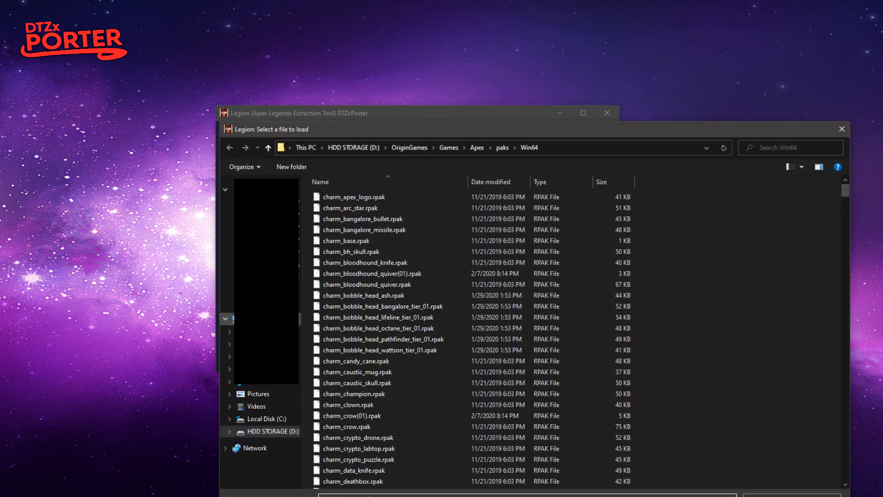
{"action": "key", "text": "Return"}
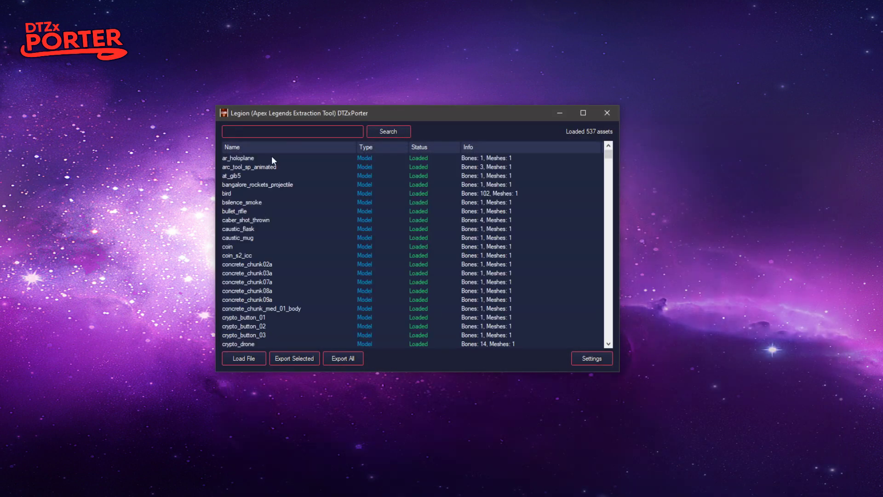
{"action": "left_click_drag", "start_coordinate": [305, 117], "coordinate": [191, 92]}
{"action": "left_click_drag", "start_coordinate": [504, 346], "coordinate": [733, 442]}
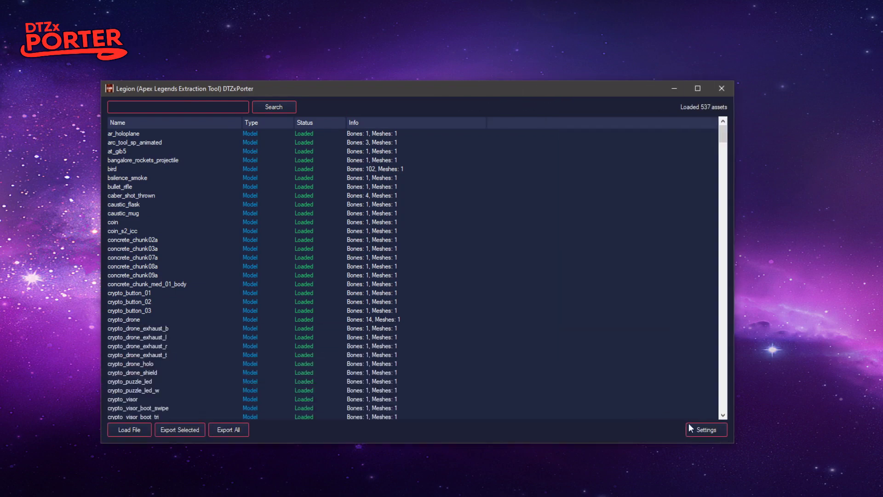
Search the assets for "rev" and export the pilot_heavy_revenant model.
{"action": "scroll", "coordinate": [238, 210], "scroll_direction": "down", "scroll_amount": 4}
{"action": "scroll", "coordinate": [192, 180], "scroll_direction": "down", "scroll_amount": 15}
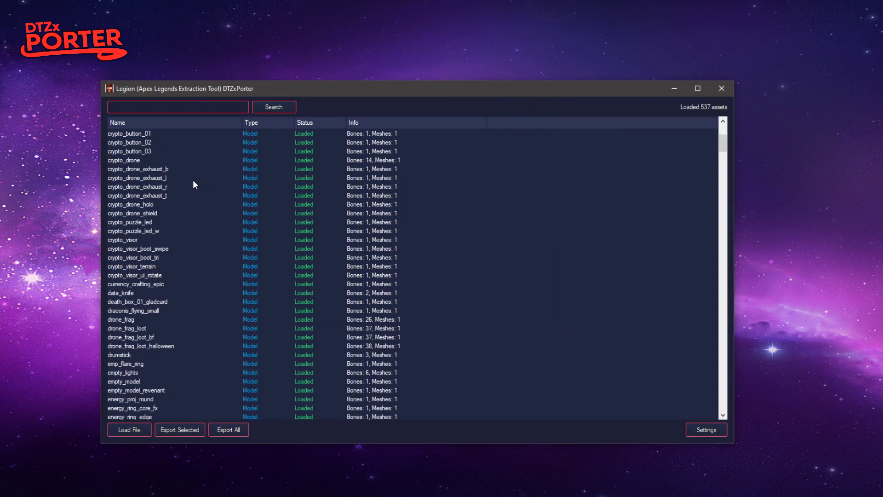
{"action": "left_click", "coordinate": [181, 110]}
{"action": "type", "text": "rev"}
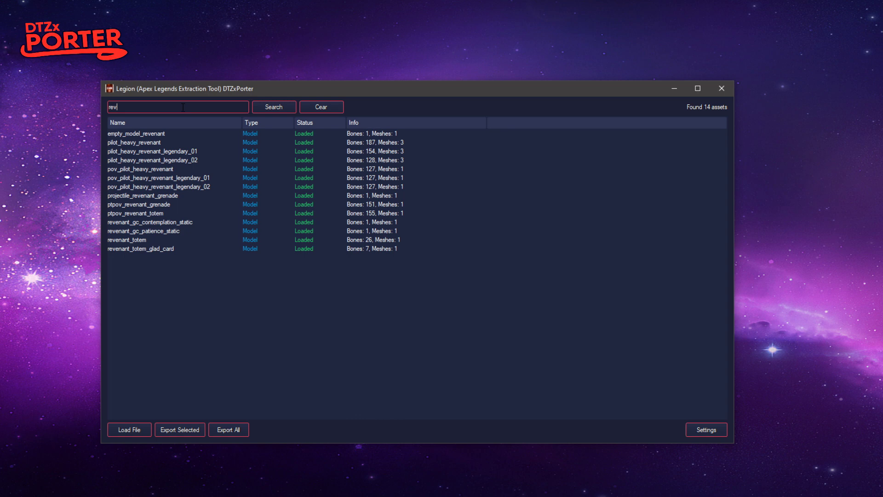
{"action": "left_click", "coordinate": [208, 143]}
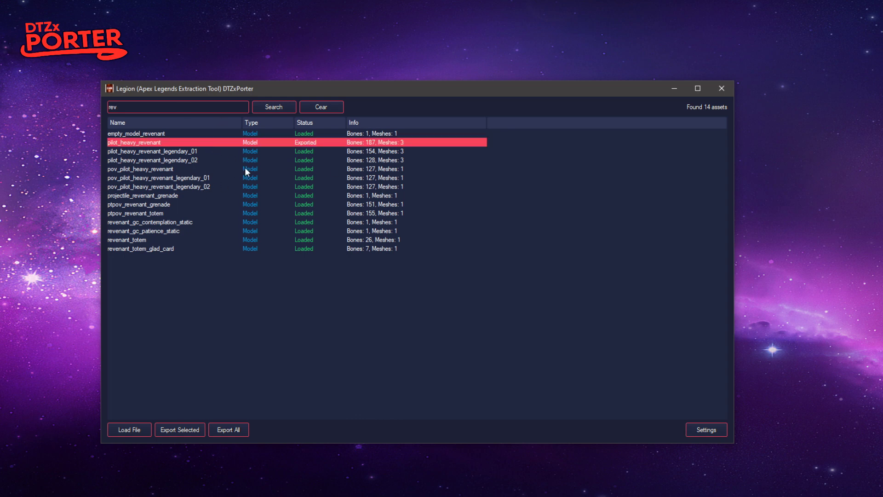
Export the pilot_heavy_revenant_legendary_01, pilot_heavy_revenant_legendary_02 and pov_pilot_heavy_revenant models one after another.
{"action": "left_click", "coordinate": [173, 152]}
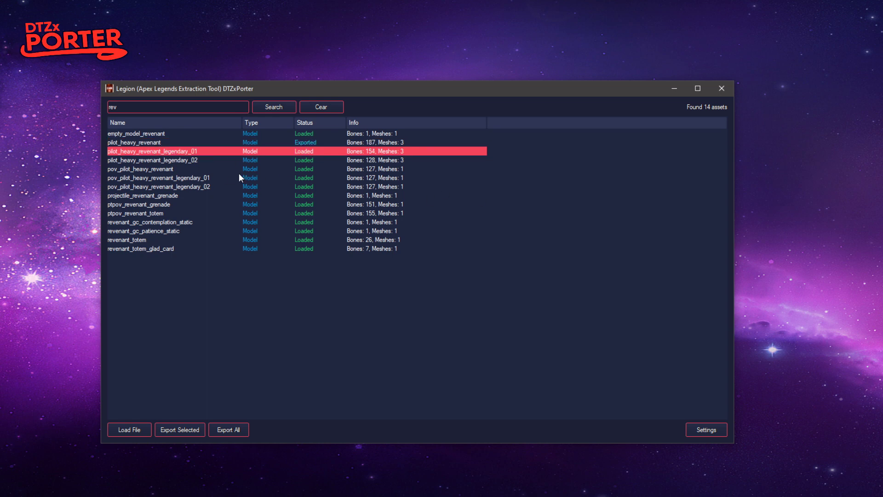
{"action": "key", "text": "Down"}
{"action": "key", "text": "Down"}
{"action": "key", "text": "Down"}
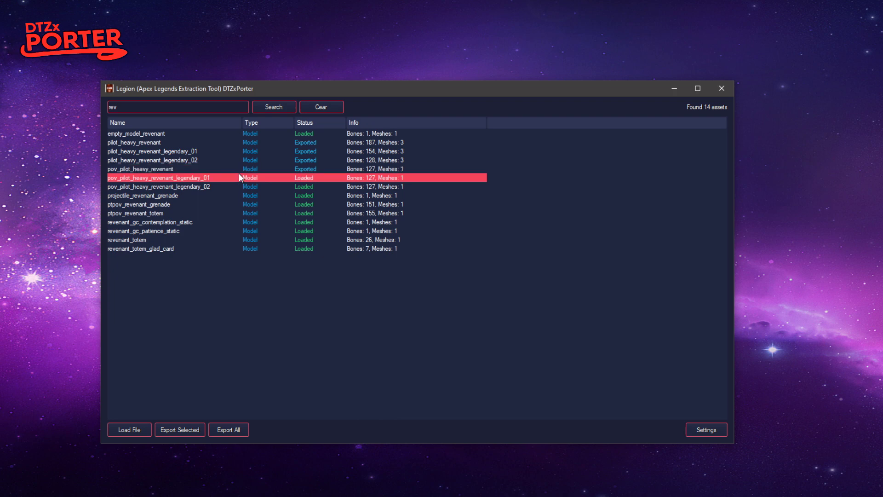
Export all assets in the "rev" search results at once.
{"action": "left_click", "coordinate": [214, 437]}
{"action": "left_click", "coordinate": [445, 286]}
{"action": "key", "text": "ctrl+a"}
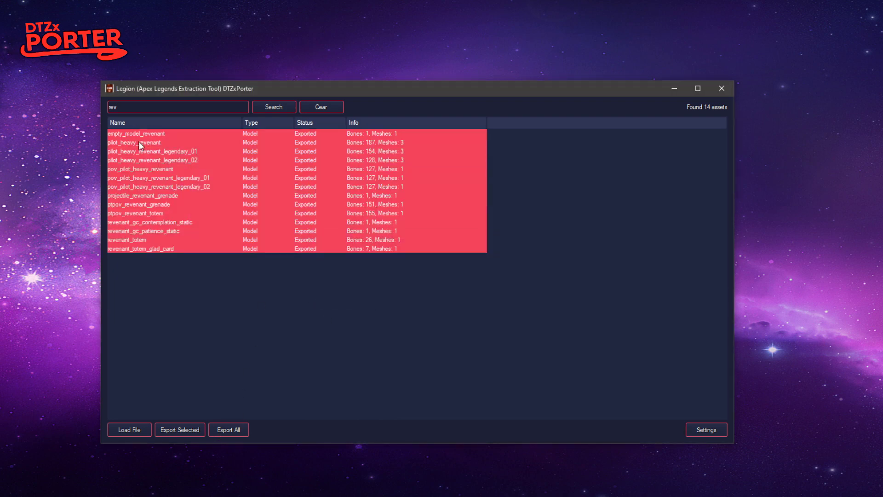
{"action": "left_click", "coordinate": [277, 271]}
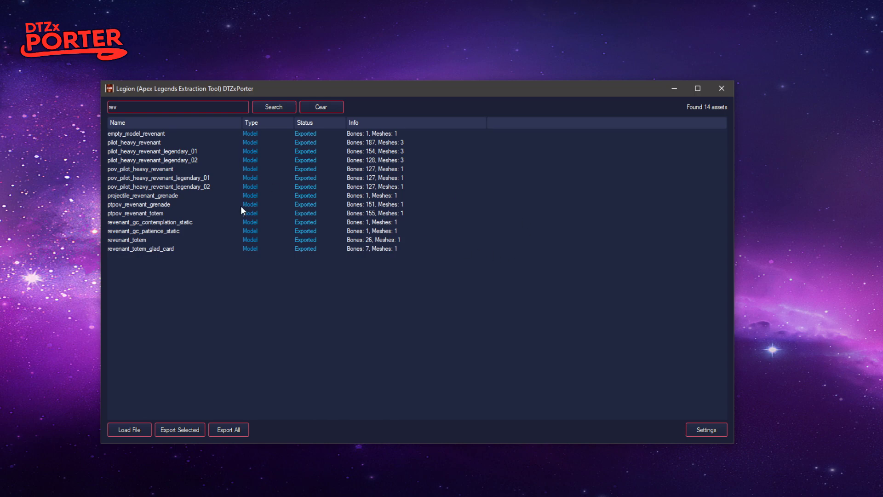
Clear the search and open a model preview of pilot_heavy_revenant from the full asset list.
{"action": "left_click", "coordinate": [320, 107]}
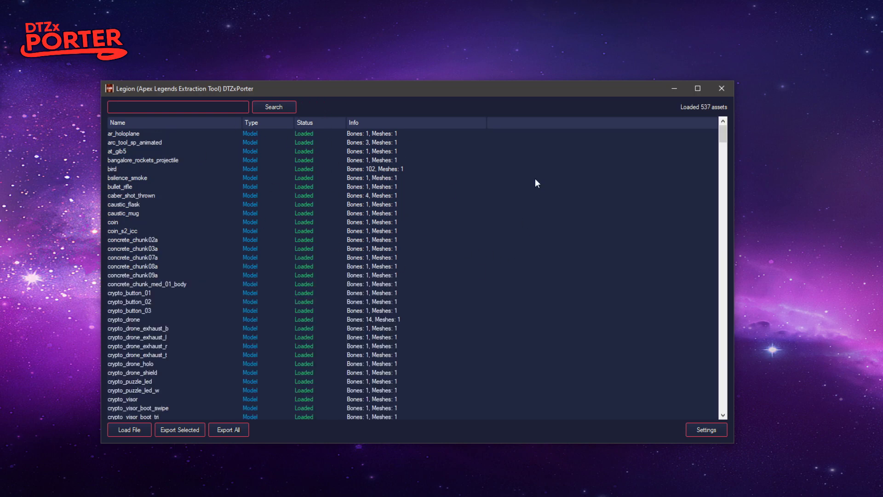
{"action": "scroll", "coordinate": [534, 178], "scroll_direction": "down", "scroll_amount": 5}
{"action": "mouse_move", "coordinate": [718, 145]}
{"action": "left_mouse_down"}
{"action": "mouse_move", "coordinate": [722, 186]}
{"action": "mouse_move", "coordinate": [722, 156]}
{"action": "left_mouse_up"}
{"action": "scroll", "coordinate": [194, 279], "scroll_direction": "down", "scroll_amount": 15}
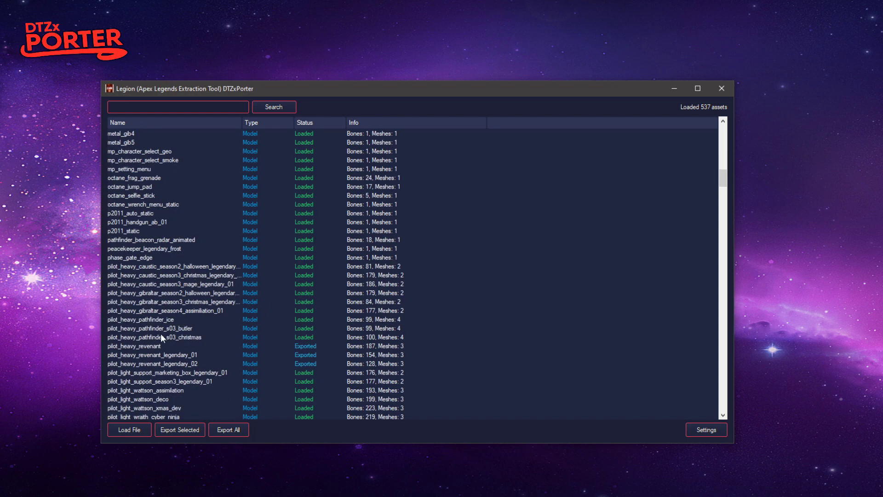
{"action": "scroll", "coordinate": [161, 333], "scroll_direction": "down", "scroll_amount": 4}
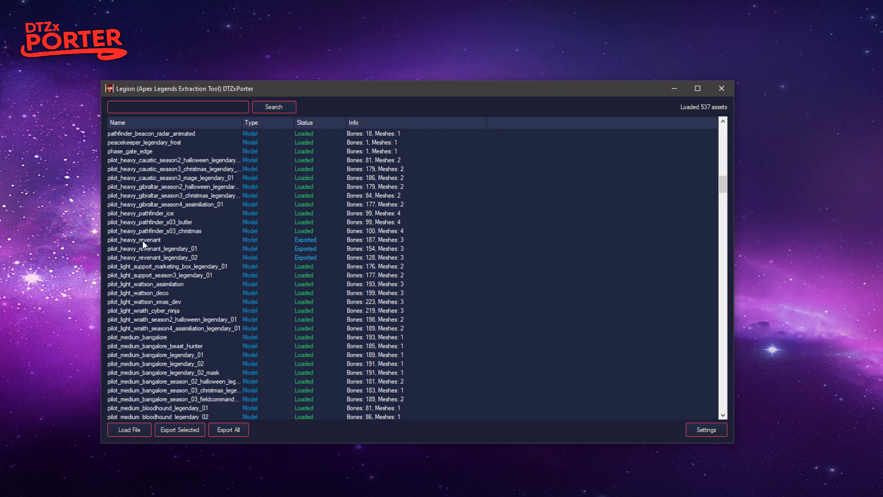
{"action": "left_click", "coordinate": [142, 240]}
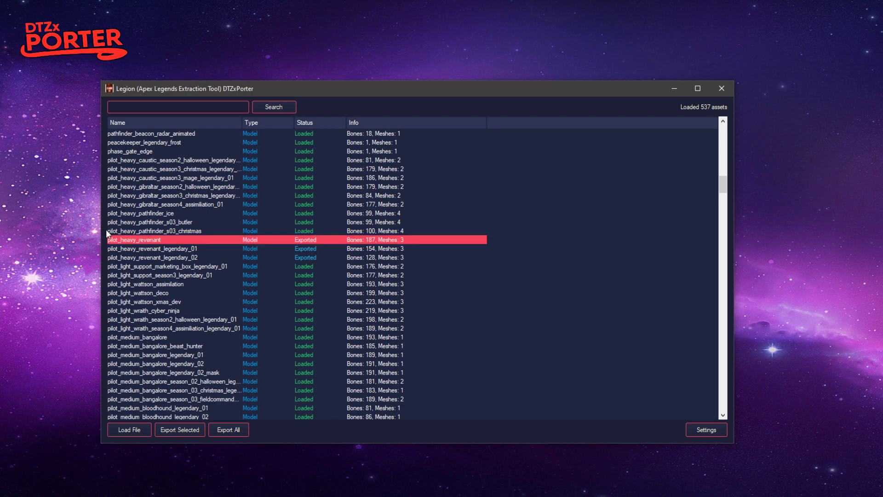
{"action": "key", "text": "p"}
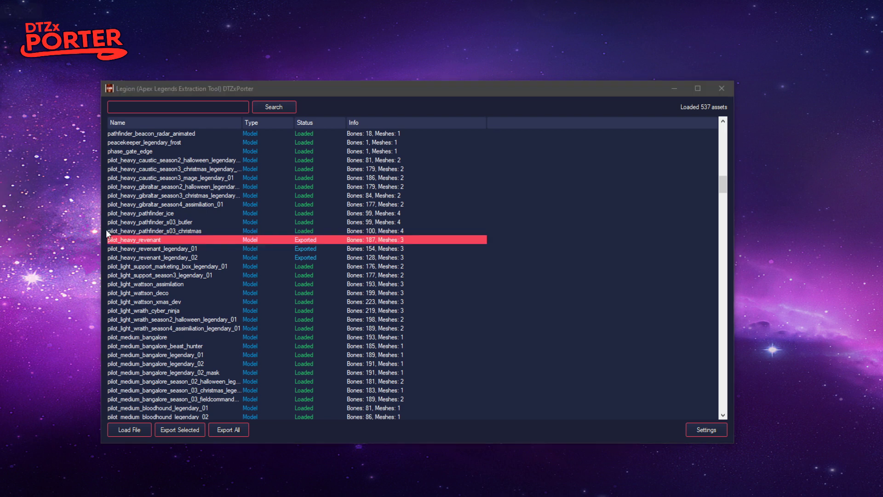
Arrange the model preview beside the asset list and frame the whole pilot_heavy_revenant model from the front.
{"action": "left_click_drag", "start_coordinate": [139, 80], "coordinate": [193, 21]}
{"action": "left_click_drag", "start_coordinate": [513, 89], "coordinate": [754, 134]}
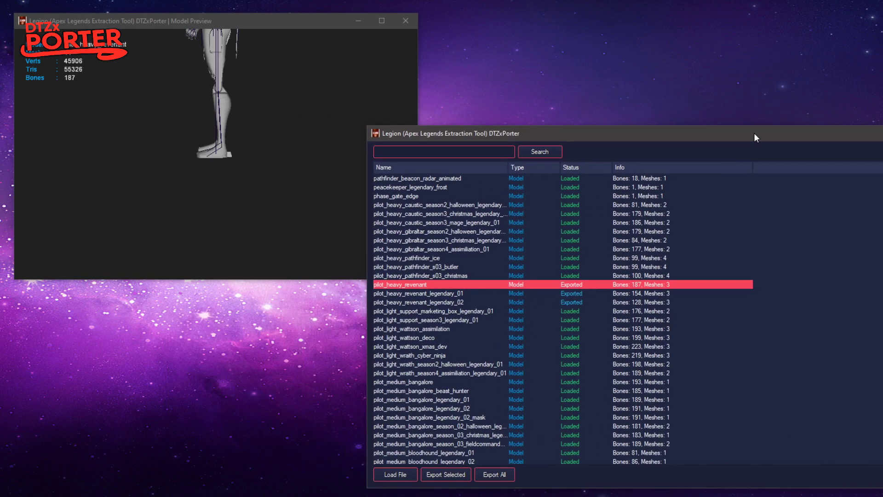
{"action": "left_click_drag", "start_coordinate": [272, 147], "coordinate": [243, 189]}
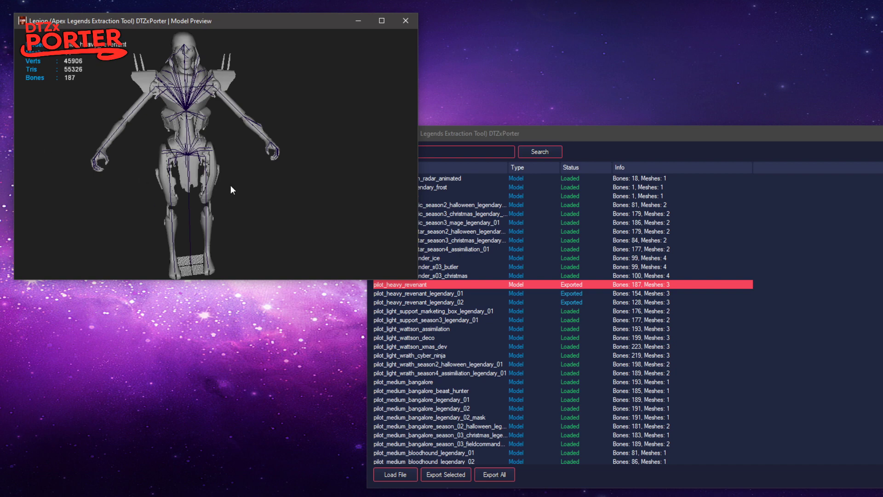
Preview the pilot_heavy models in turn, moving back and forth among the Gibraltar, Caustic and Pathfinder skins.
{"action": "left_click", "coordinate": [437, 253]}
{"action": "left_click", "coordinate": [427, 244]}
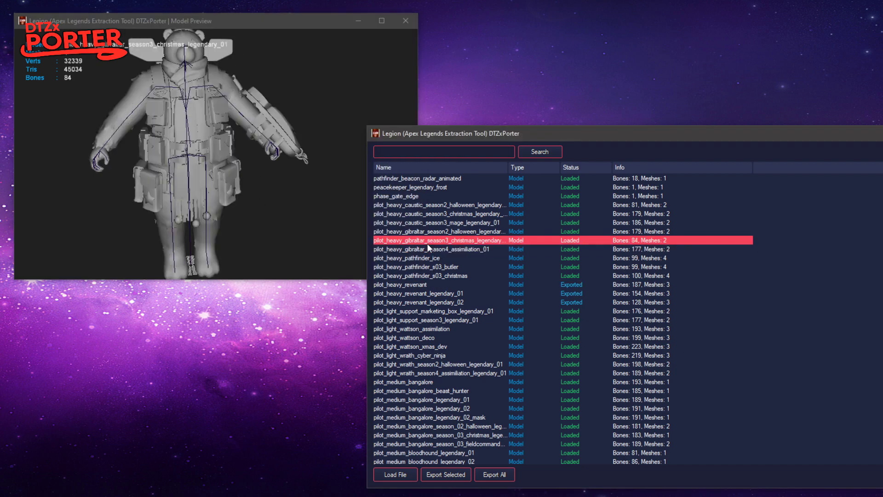
{"action": "key", "text": "Down"}
{"action": "key", "text": "Down"}
{"action": "key", "text": "Down"}
{"action": "key", "text": "Down"}
{"action": "key", "text": "Up"}
{"action": "key", "text": "Up"}
{"action": "key", "text": "Up"}
{"action": "key", "text": "Up"}
{"action": "key", "text": "Up"}
{"action": "key", "text": "Up"}
{"action": "key", "text": "Up"}
{"action": "key", "text": "Up"}
{"action": "key", "text": "Up"}
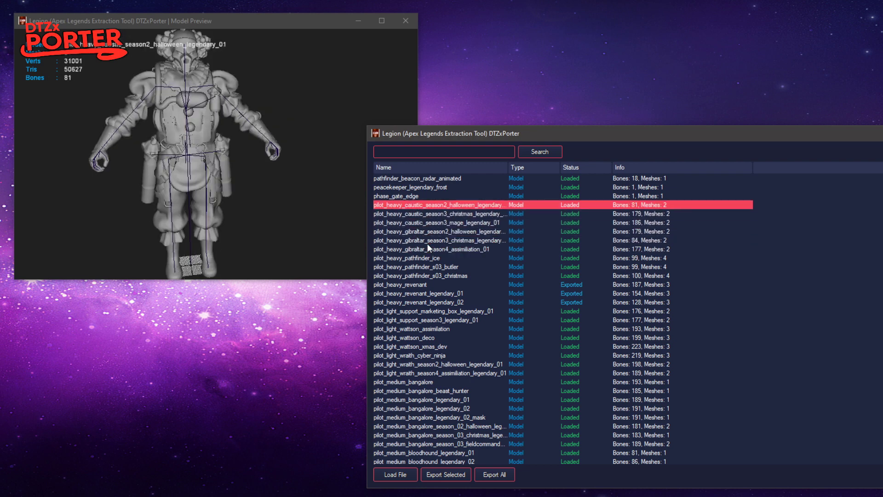
{"action": "key", "text": "Down"}
{"action": "key", "text": "Down"}
{"action": "key", "text": "Down"}
{"action": "key", "text": "Down"}
{"action": "key", "text": "Down"}
{"action": "key", "text": "Down"}
{"action": "key", "text": "Down"}
{"action": "key", "text": "Down"}
{"action": "key", "text": "Down"}
{"action": "key", "text": "Down"}
{"action": "key", "text": "Down"}
{"action": "key", "text": "Down"}
{"action": "key", "text": "Up"}
{"action": "key", "text": "Up"}
{"action": "key", "text": "Up"}
{"action": "key", "text": "Up"}
{"action": "key", "text": "Up"}
{"action": "key", "text": "Up"}
{"action": "key", "text": "Up"}
{"action": "key", "text": "Up"}
{"action": "key", "text": "Up"}
{"action": "key", "text": "Up"}
{"action": "key", "text": "Up"}
{"action": "key", "text": "Up"}
{"action": "key", "text": "Up"}
{"action": "key", "text": "Up"}
{"action": "key", "text": "Up"}
{"action": "key", "text": "Up"}
{"action": "key", "text": "Up"}
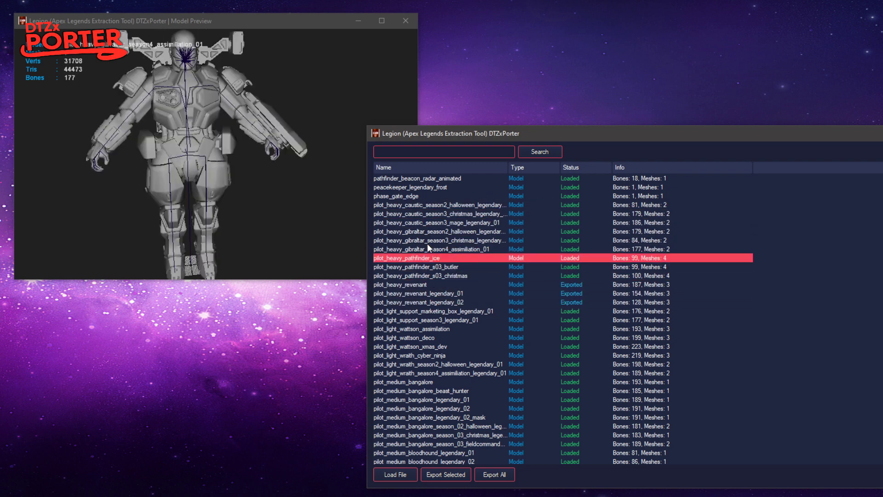
Preview the models further down the list, through the Bangalore and pov_pilot entries, and display pov_pilot_medium_crypto.
{"action": "key", "text": "Down"}
{"action": "key", "text": "Down"}
{"action": "key", "text": "Down"}
{"action": "key", "text": "Down"}
{"action": "key", "text": "Down"}
{"action": "key", "text": "Down"}
{"action": "key", "text": "Down"}
{"action": "key", "text": "Down"}
{"action": "key", "text": "Down"}
{"action": "key", "text": "Down"}
{"action": "key", "text": "Down"}
{"action": "key", "text": "Down"}
{"action": "key", "text": "Down"}
{"action": "key", "text": "Down"}
{"action": "key", "text": "Down"}
{"action": "key", "text": "Down"}
{"action": "key", "text": "Down"}
{"action": "key", "text": "Down"}
{"action": "key", "text": "Down"}
{"action": "key", "text": "Down"}
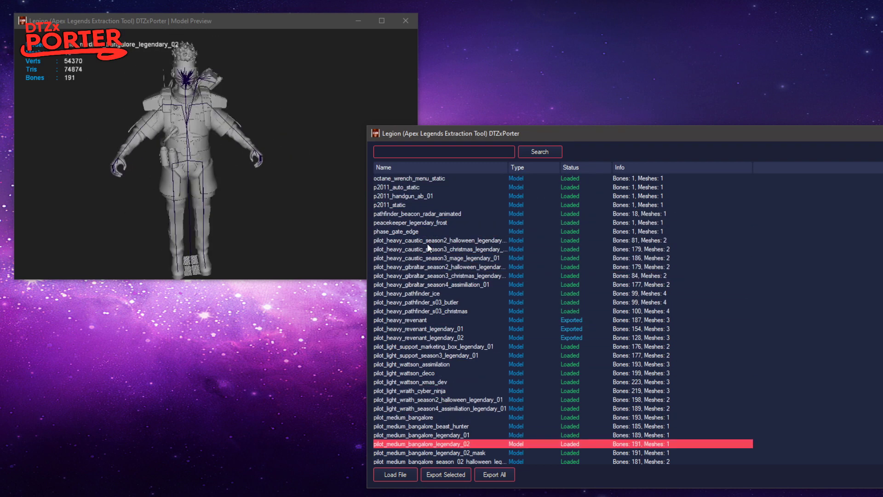
{"action": "key", "text": "Down"}
{"action": "key", "text": "Down"}
{"action": "key", "text": "Down"}
{"action": "key", "text": "Down"}
{"action": "key", "text": "Down"}
{"action": "key", "text": "Down"}
{"action": "key", "text": "Down"}
{"action": "key", "text": "Down"}
{"action": "key", "text": "Down"}
{"action": "key", "text": "Down"}
{"action": "key", "text": "Down"}
{"action": "key", "text": "Down"}
{"action": "key", "text": "Down"}
{"action": "key", "text": "Down"}
{"action": "key", "text": "Down"}
{"action": "key", "text": "Down"}
{"action": "key", "text": "Down"}
{"action": "key", "text": "Down"}
{"action": "key", "text": "Down"}
{"action": "key", "text": "Down"}
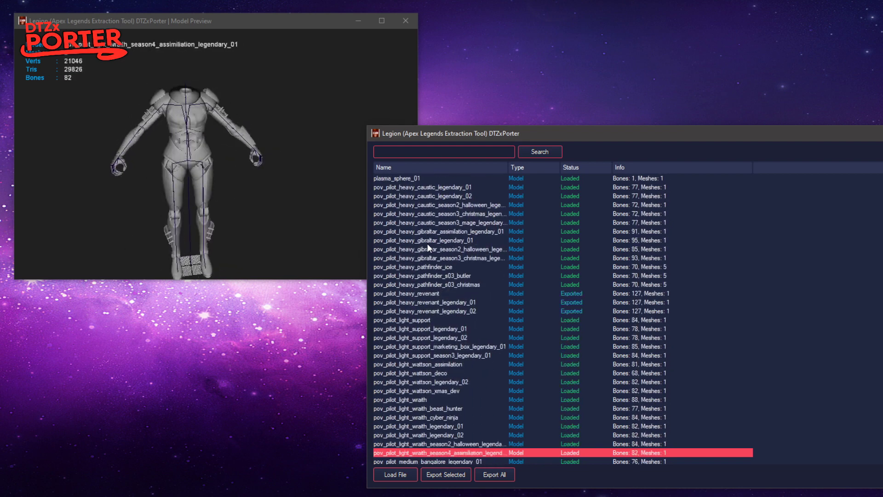
{"action": "scroll", "coordinate": [426, 248], "scroll_direction": "down", "scroll_amount": 2}
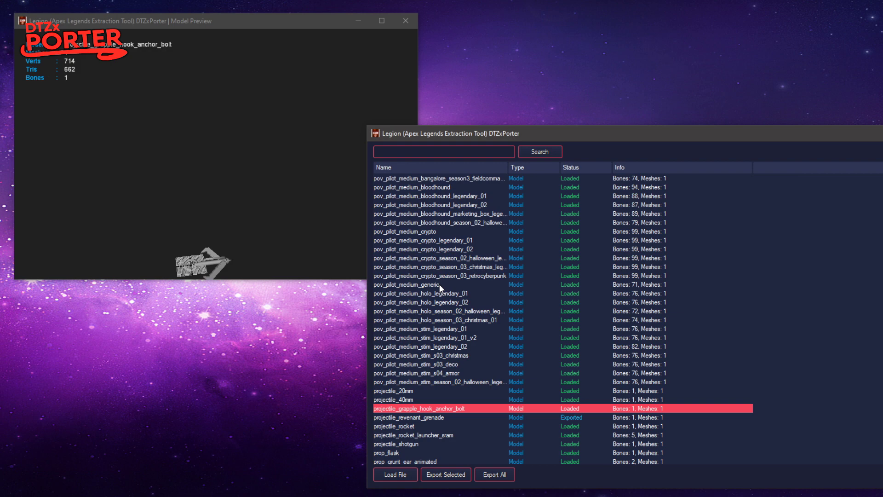
{"action": "left_click", "coordinate": [426, 233]}
Search the assets for "bang" and export the pilot_medium_bangalore model.
{"action": "scroll", "coordinate": [467, 264], "scroll_direction": "up", "scroll_amount": 20}
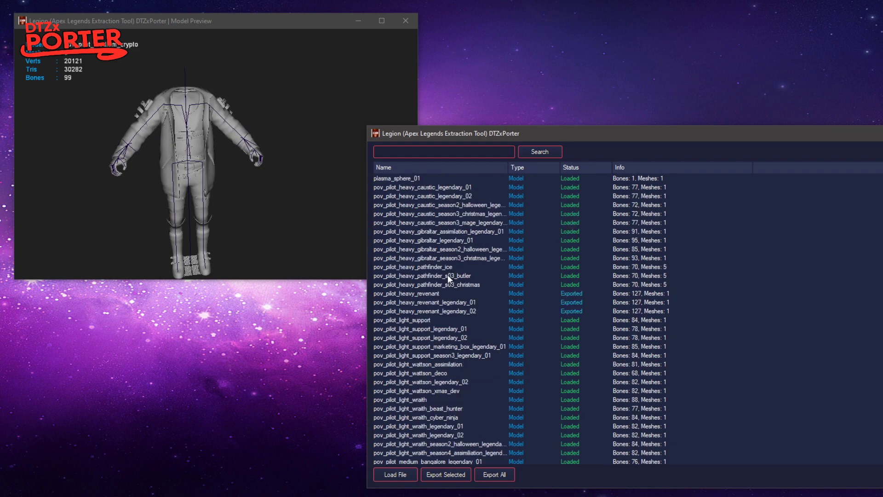
{"action": "scroll", "coordinate": [429, 253], "scroll_direction": "up", "scroll_amount": 12}
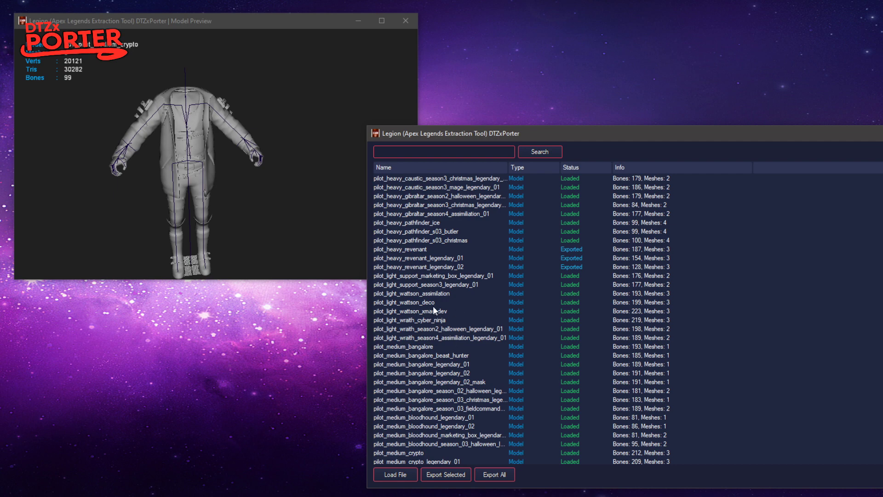
{"action": "scroll", "coordinate": [436, 306], "scroll_direction": "up", "scroll_amount": 10}
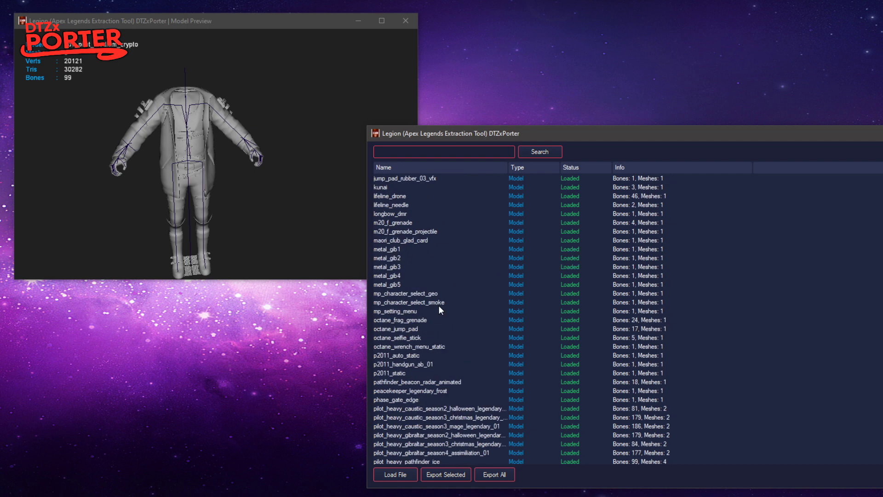
{"action": "left_click", "coordinate": [409, 150]}
{"action": "type", "text": "bang"}
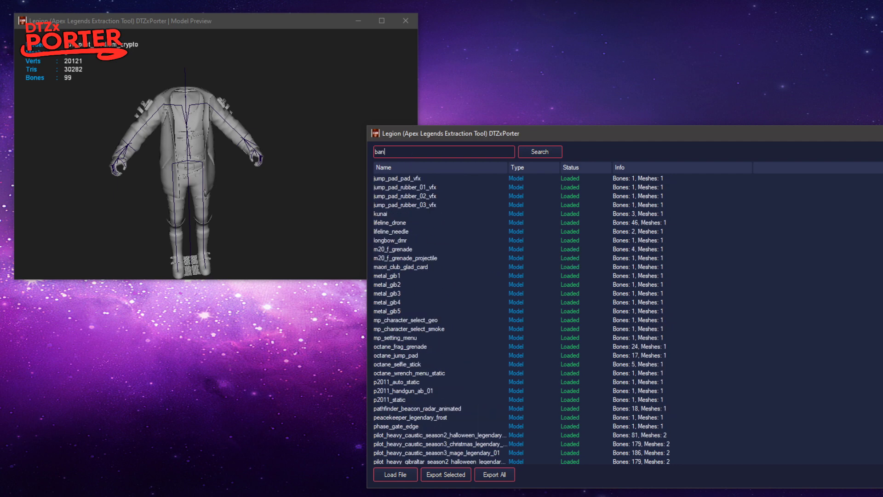
{"action": "double_click", "coordinate": [406, 188]}
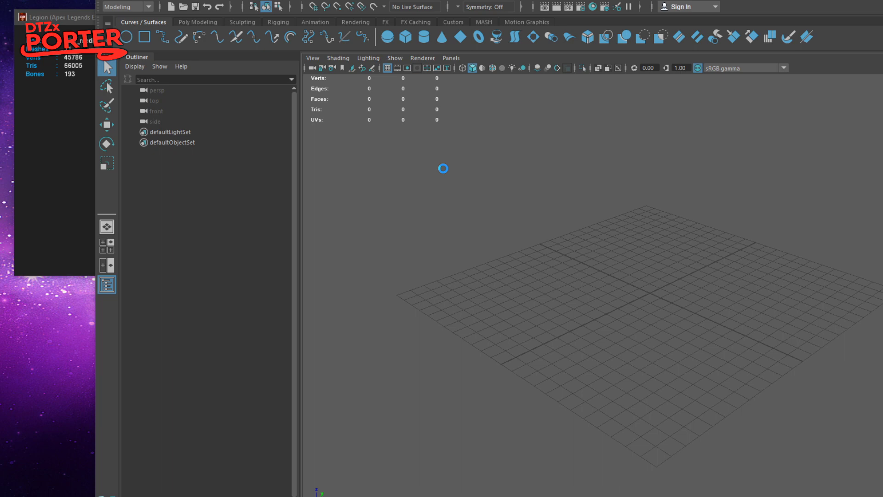
In Maya, inspect the imported pilot_medium_bangalore model from the front with textures displayed, and start a new scene.
{"action": "left_click", "coordinate": [503, 68]}
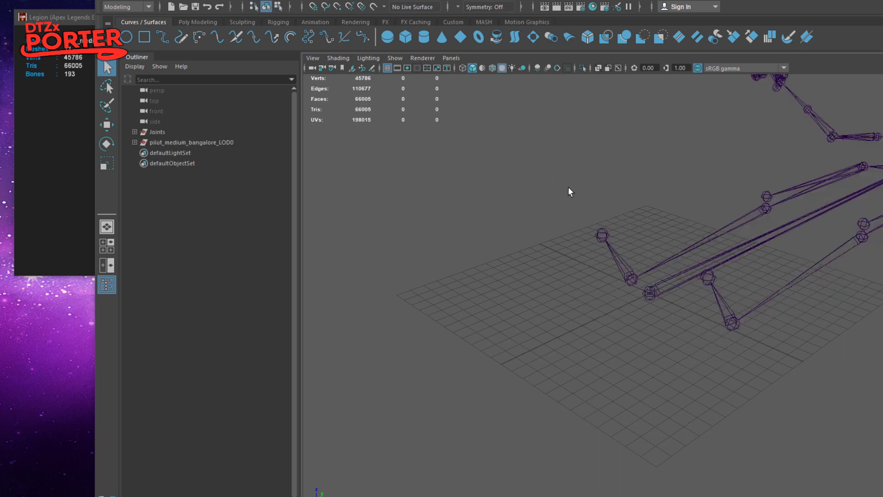
{"action": "left_click_drag", "start_coordinate": [793, 225], "coordinate": [631, 260]}
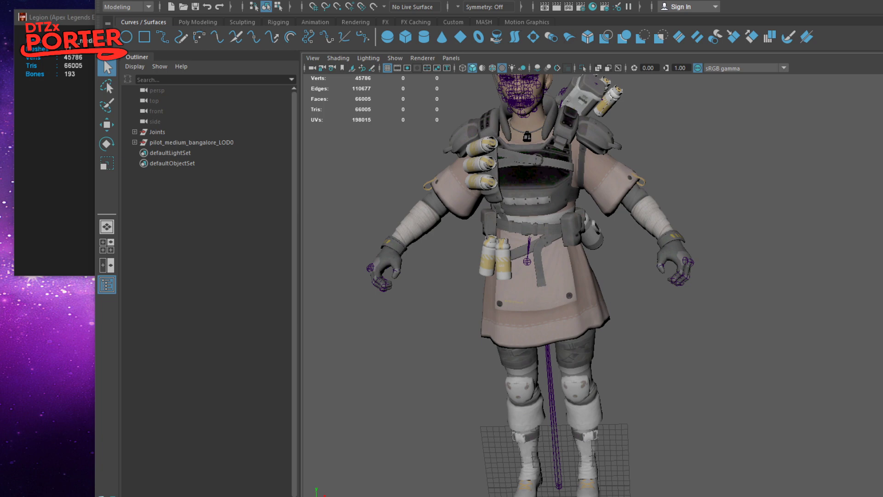
{"action": "key", "text": "ctrl+n"}
{"action": "left_click", "coordinate": [424, 245]}
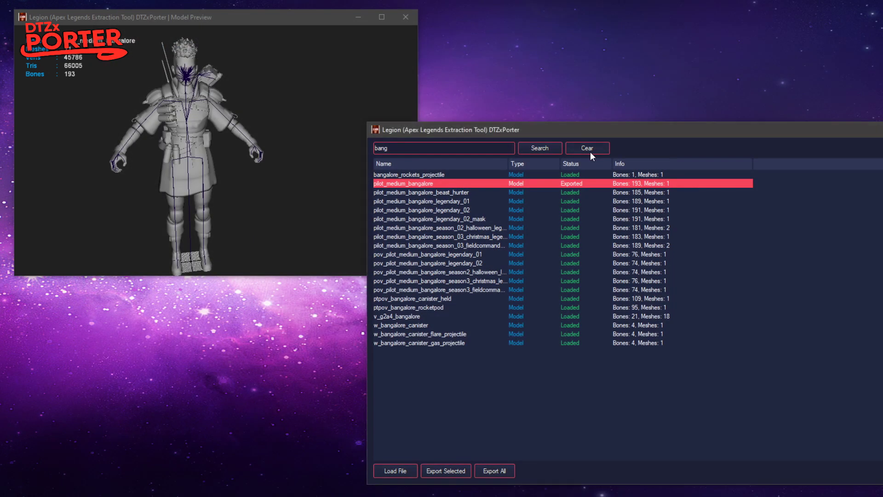
Clear the asset search and close the model preview, bringing the main Legion window to the middle of the desktop.
{"action": "left_click", "coordinate": [590, 152]}
{"action": "left_click", "coordinate": [406, 17]}
{"action": "left_click_drag", "start_coordinate": [472, 130], "coordinate": [250, 92]}
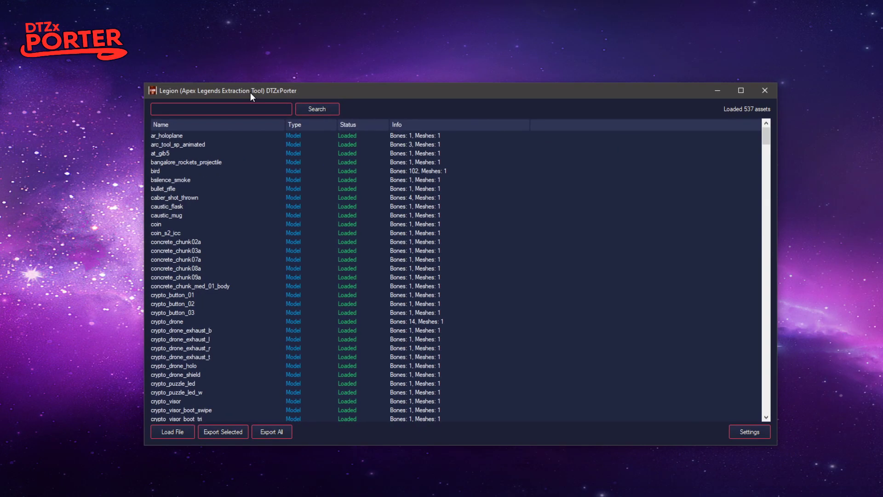
Change the application settings so that models are no longer loaded and materials are loaded instead.
{"action": "left_click", "coordinate": [747, 426]}
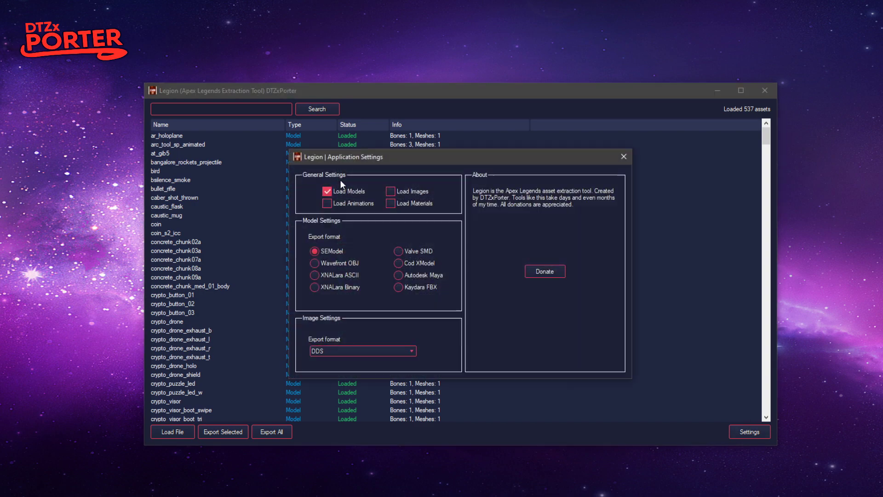
{"action": "left_click", "coordinate": [346, 193]}
{"action": "left_click", "coordinate": [391, 202]}
{"action": "left_click", "coordinate": [624, 157]}
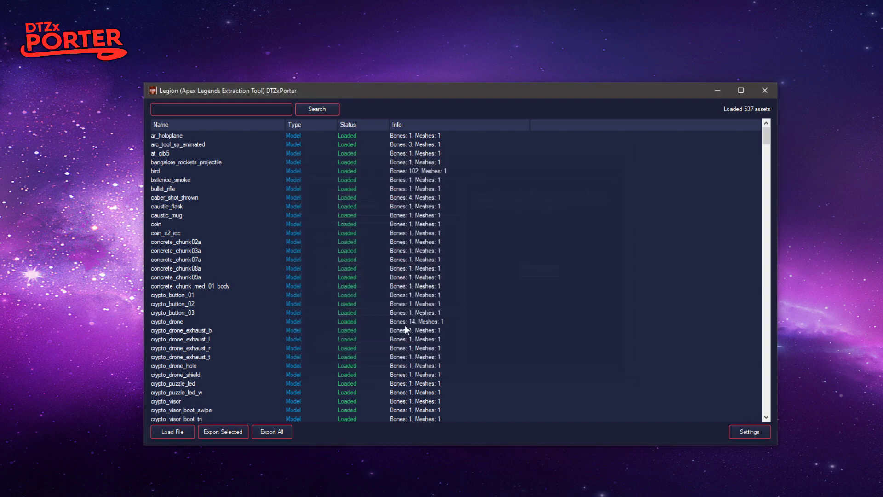
Load the common(01).rpak package from the Apex paks Win64 folder.
{"action": "scroll", "coordinate": [315, 230], "scroll_direction": "down", "scroll_amount": 20}
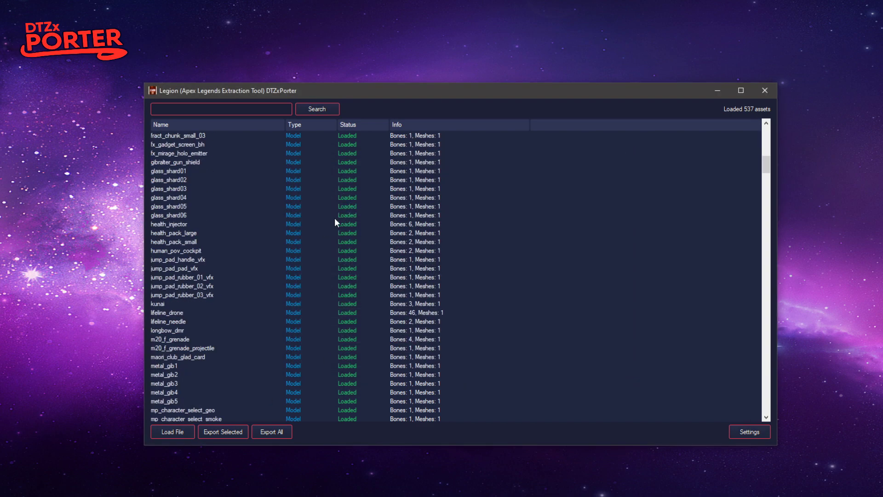
{"action": "scroll", "coordinate": [229, 229], "scroll_direction": "down", "scroll_amount": 20}
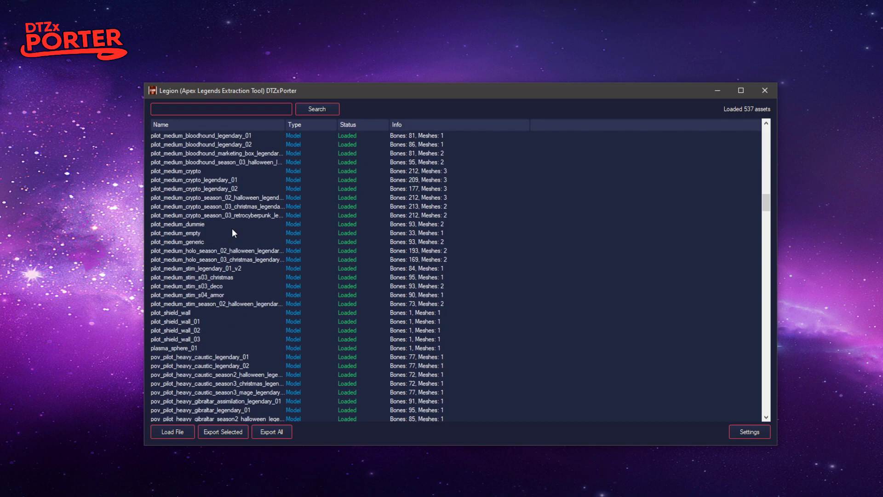
{"action": "scroll", "coordinate": [232, 229], "scroll_direction": "down", "scroll_amount": 20}
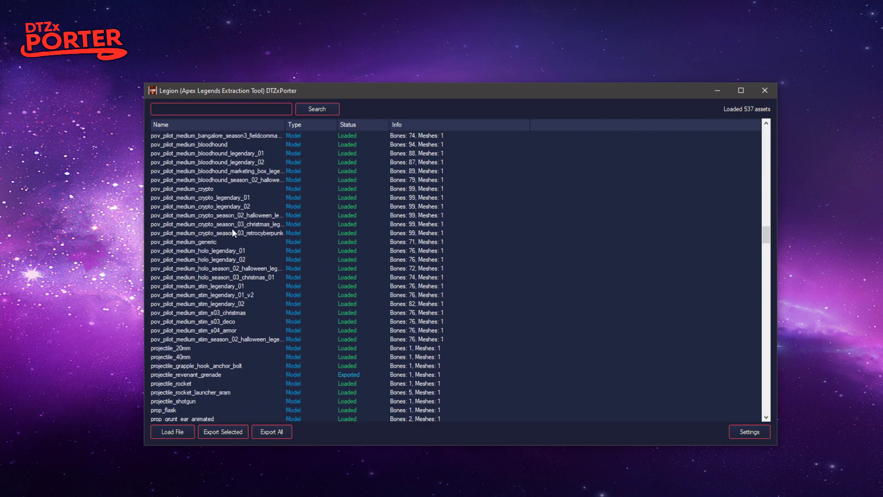
{"action": "scroll", "coordinate": [241, 223], "scroll_direction": "down", "scroll_amount": 20}
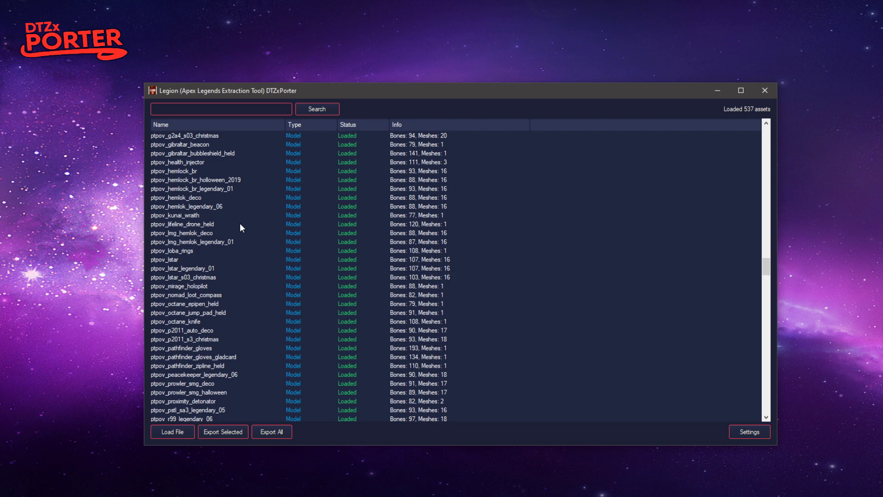
{"action": "scroll", "coordinate": [187, 244], "scroll_direction": "down", "scroll_amount": 12}
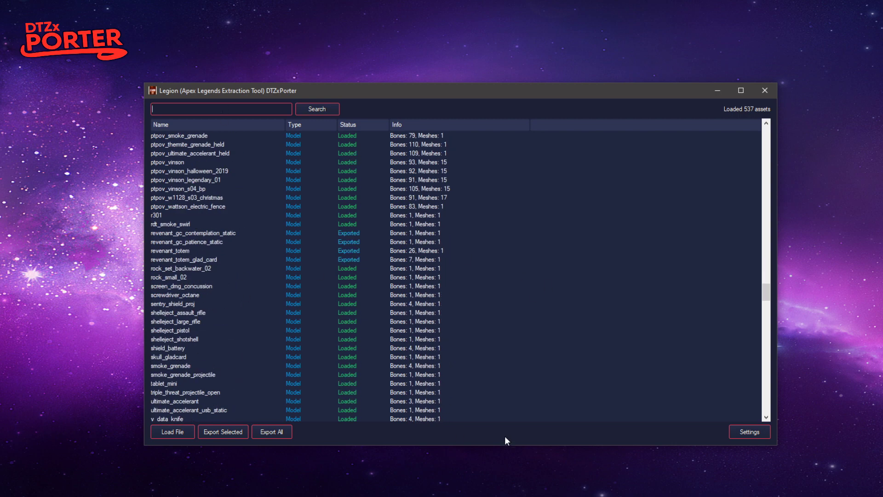
{"action": "left_click", "coordinate": [166, 431]}
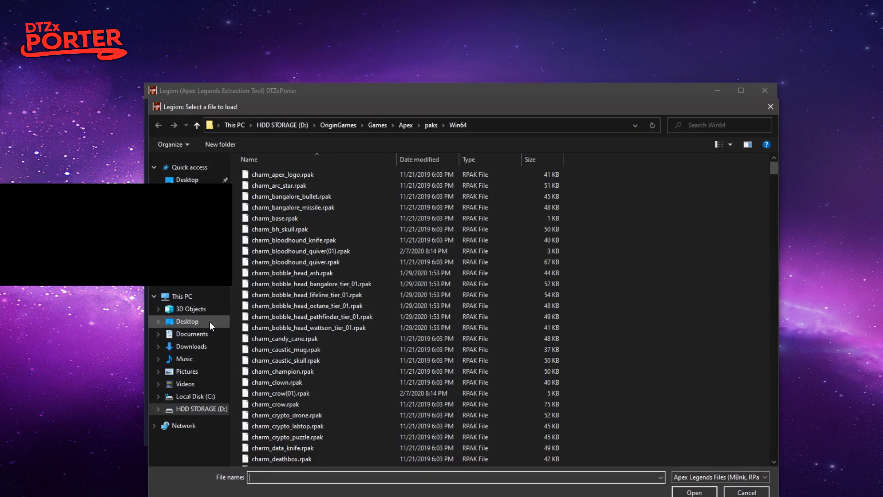
{"action": "type", "text": "common(01).rpak"}
{"action": "key", "text": "Return"}
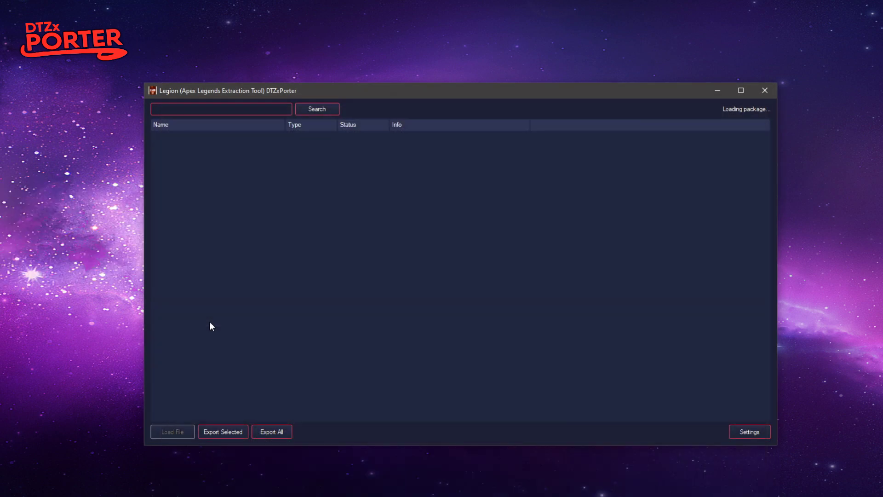
Search the loaded materials for "bang" and select bangalore_body_epic_01.
{"action": "scroll", "coordinate": [283, 202], "scroll_direction": "down", "scroll_amount": 9}
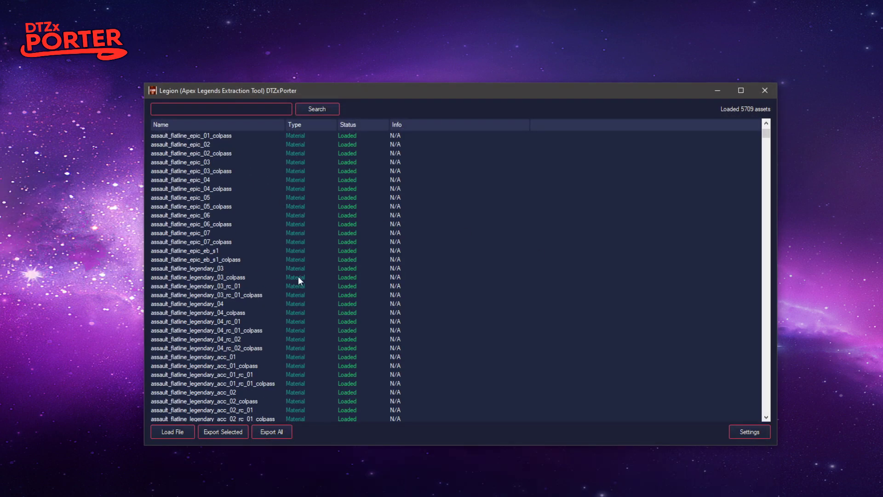
{"action": "scroll", "coordinate": [226, 214], "scroll_direction": "up", "scroll_amount": 9}
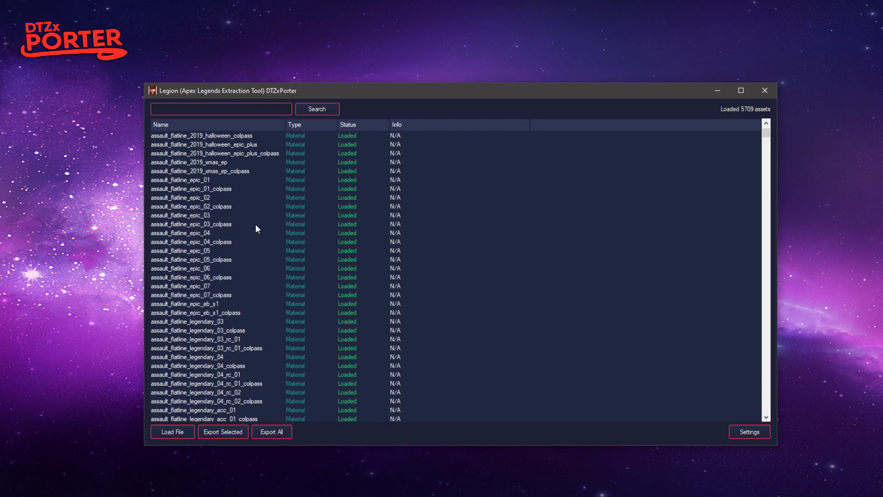
{"action": "type", "text": "bang"}
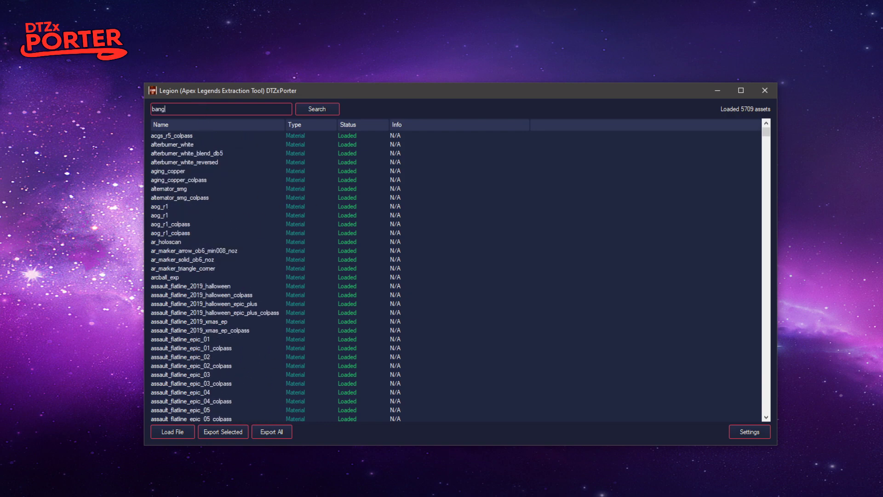
{"action": "key", "text": "Return"}
{"action": "left_click", "coordinate": [171, 188]}
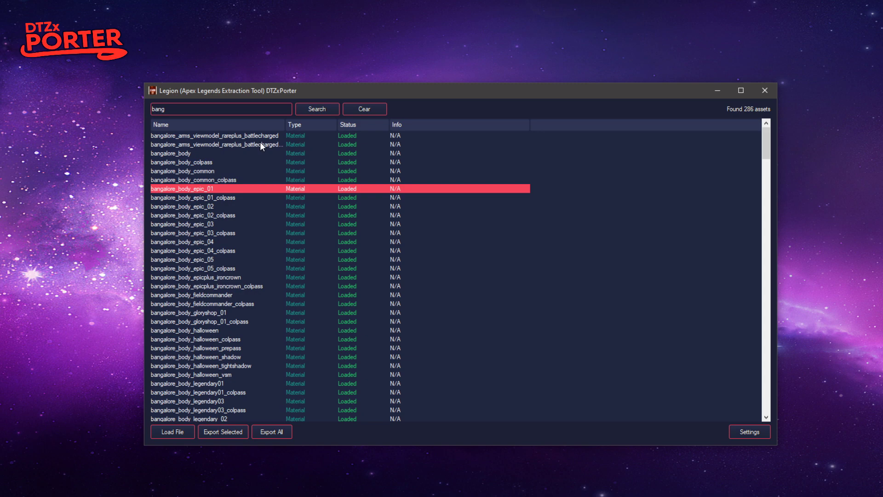
Set the image export format to PNG in the application settings.
{"action": "left_click", "coordinate": [737, 431]}
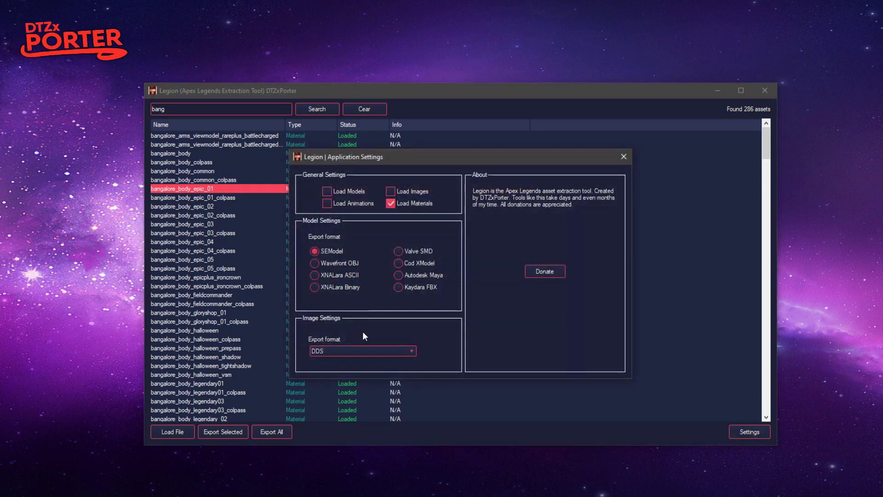
{"action": "left_click", "coordinate": [337, 350]}
{"action": "left_click", "coordinate": [336, 367]}
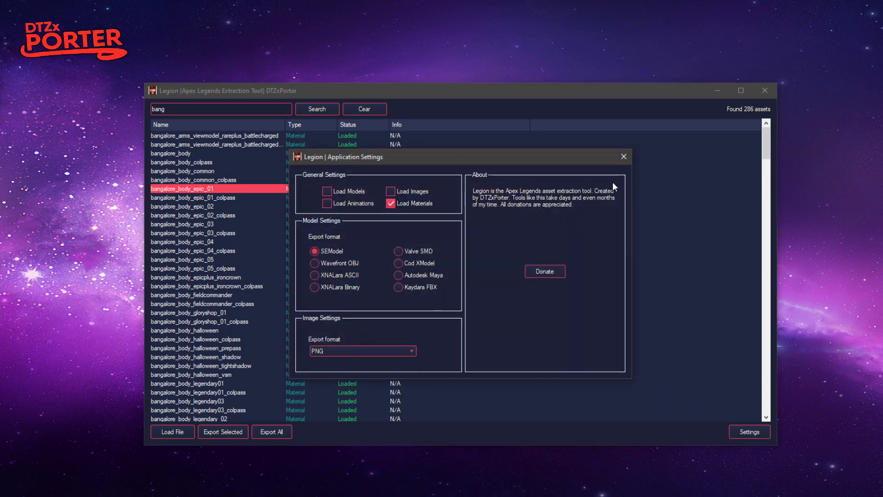
{"action": "left_click", "coordinate": [623, 158]}
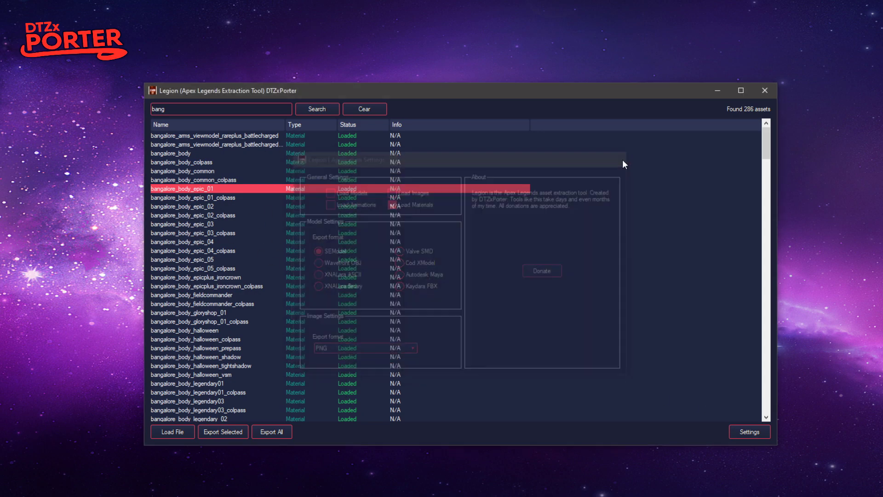
Export the materials from bangalore_body_epic_01 through bangalore_body_epic_05_colpass together.
{"action": "left_click", "coordinate": [207, 267], "text": "shift"}
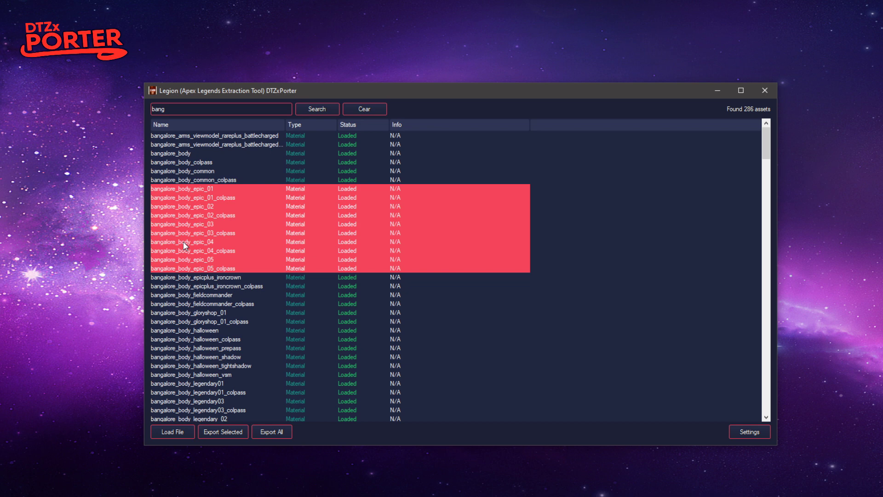
{"action": "left_click", "coordinate": [234, 428]}
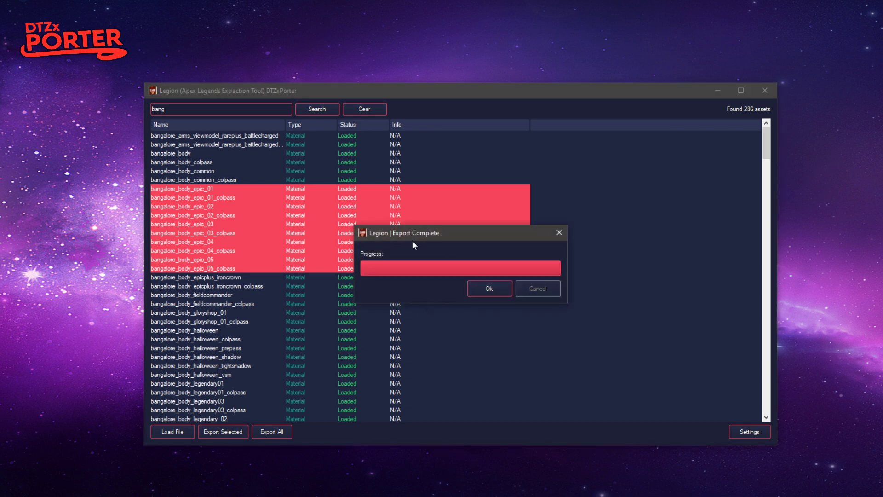
{"action": "left_click", "coordinate": [487, 291]}
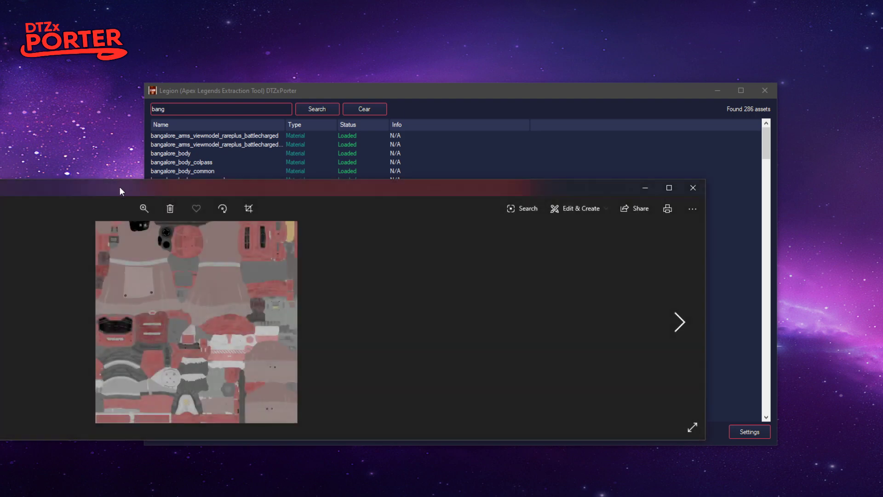
View the exported red and green Bangalore body textures in the image viewer and close both image windows.
{"action": "left_click_drag", "start_coordinate": [120, 188], "coordinate": [259, 110]}
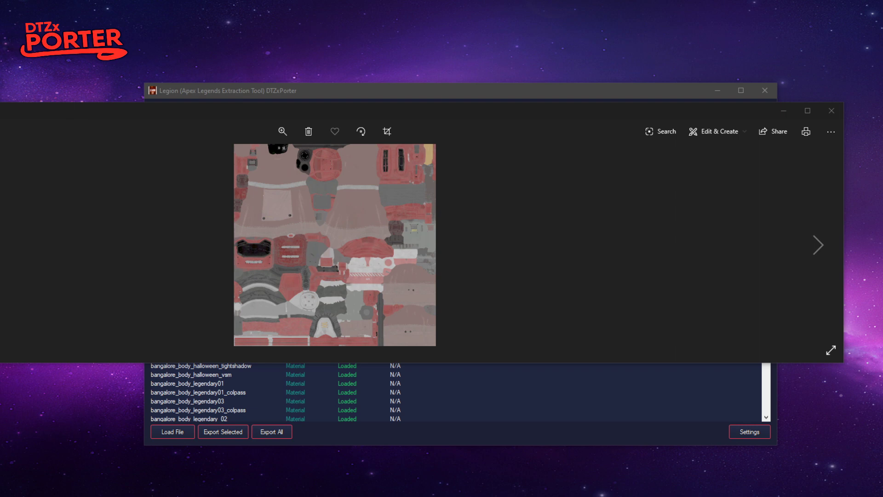
{"action": "left_click_drag", "start_coordinate": [167, 190], "coordinate": [315, 99]}
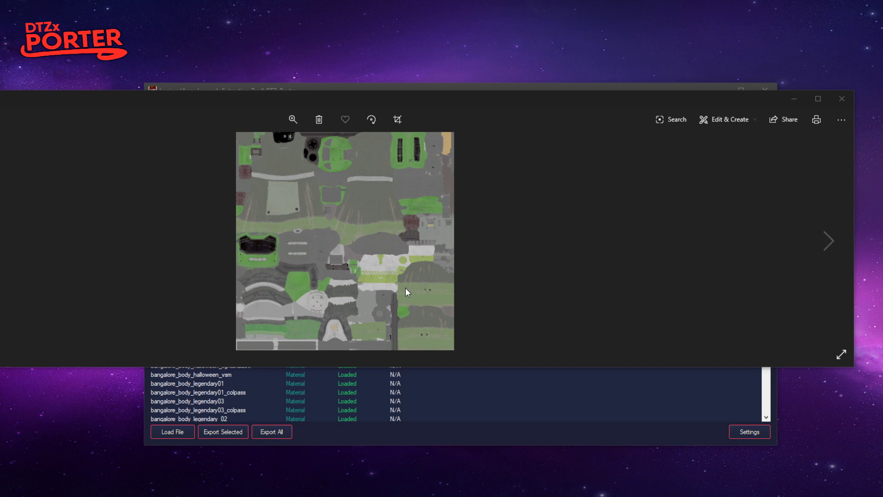
{"action": "left_click", "coordinate": [313, 440]}
{"action": "scroll", "coordinate": [294, 296], "scroll_direction": "down", "scroll_amount": 6}
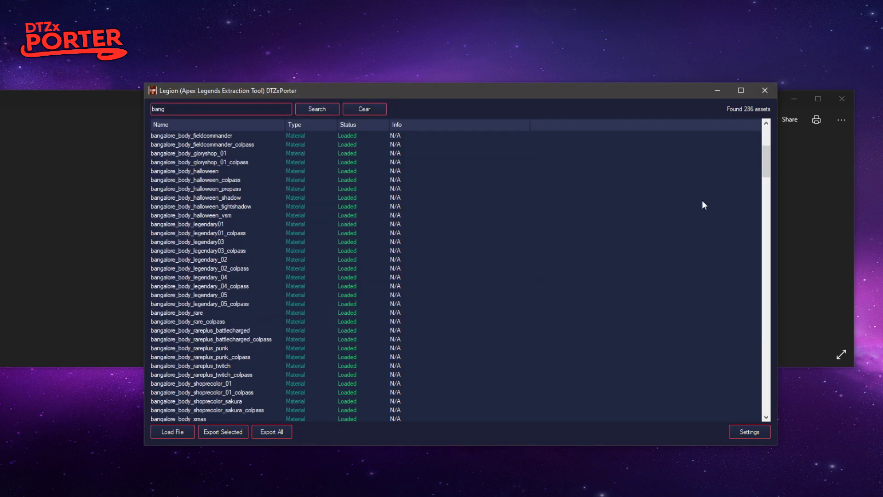
{"action": "left_click_drag", "start_coordinate": [766, 165], "coordinate": [790, 256]}
{"action": "left_click", "coordinate": [789, 255]}
{"action": "left_click", "coordinate": [702, 138]}
{"action": "left_click", "coordinate": [836, 107]}
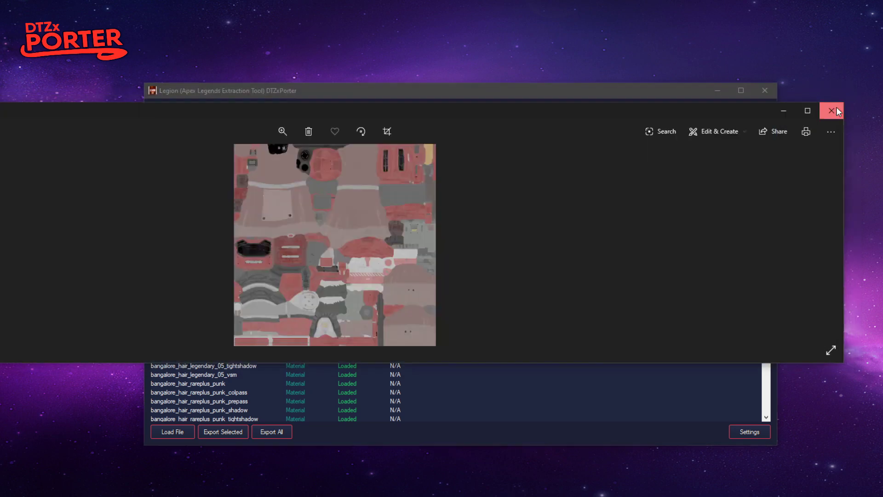
{"action": "left_click", "coordinate": [842, 99]}
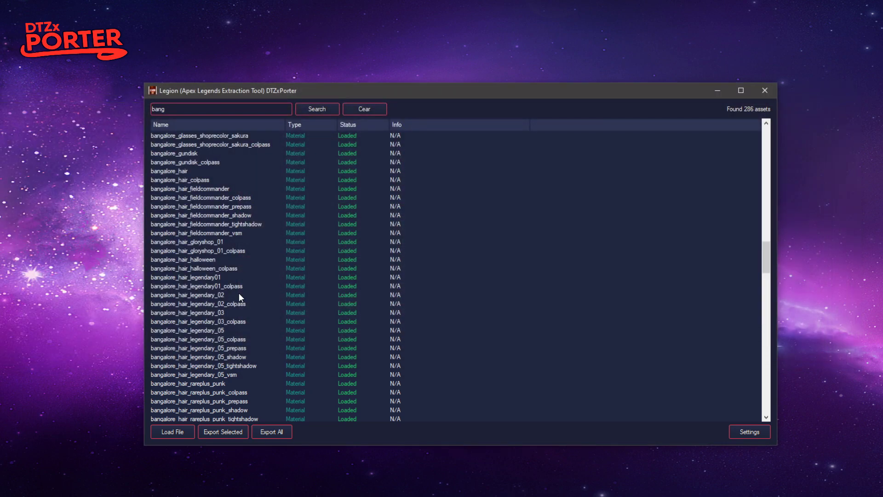
Change the application settings to load only animations, with model and material loading turned off and PNG kept as image format.
{"action": "scroll", "coordinate": [239, 293], "scroll_direction": "down", "scroll_amount": 11}
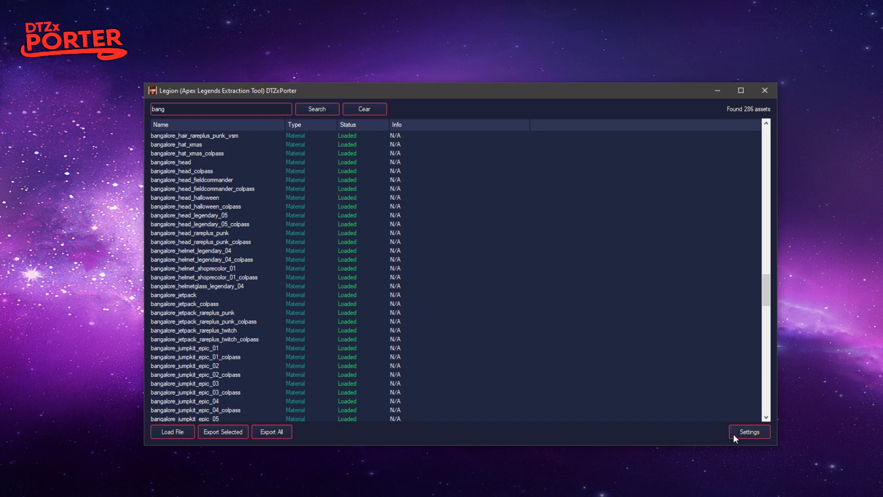
{"action": "left_click", "coordinate": [749, 432]}
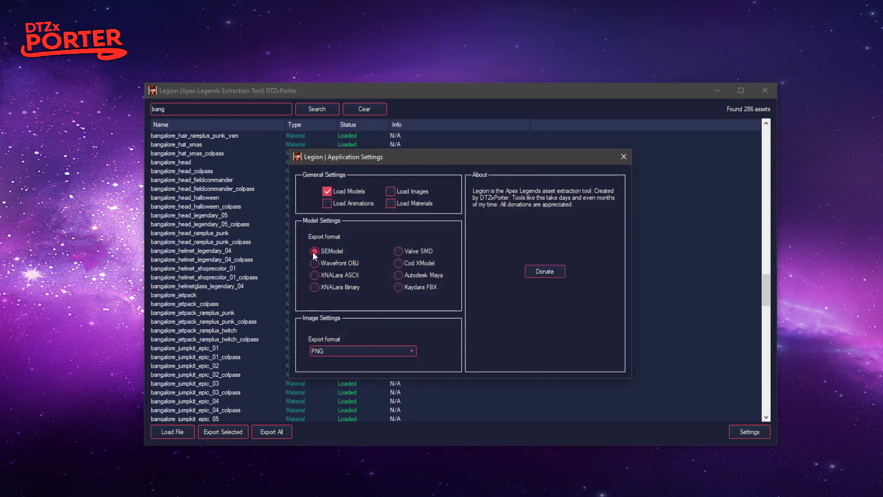
{"action": "left_click", "coordinate": [349, 355]}
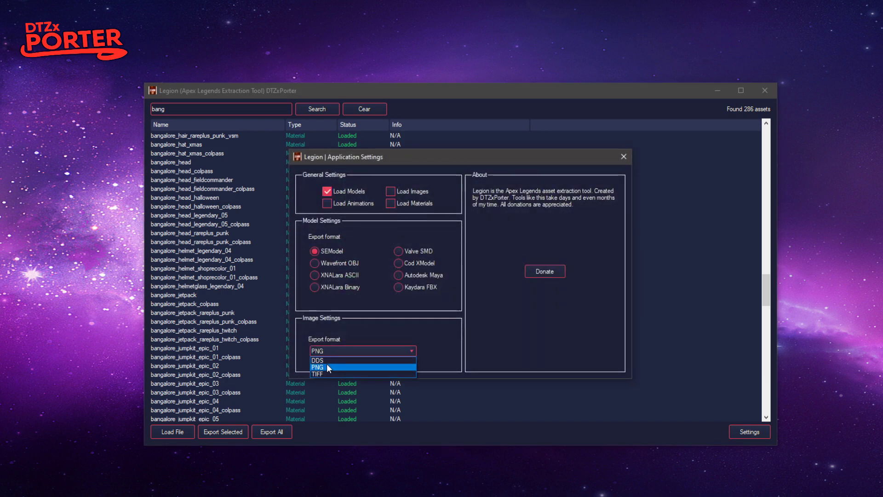
{"action": "left_click", "coordinate": [384, 298]}
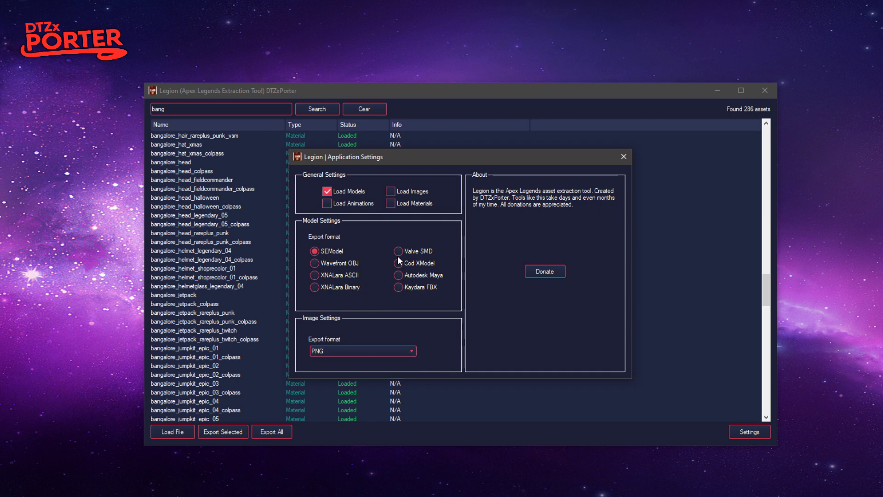
{"action": "left_click", "coordinate": [349, 195]}
{"action": "left_click", "coordinate": [624, 156]}
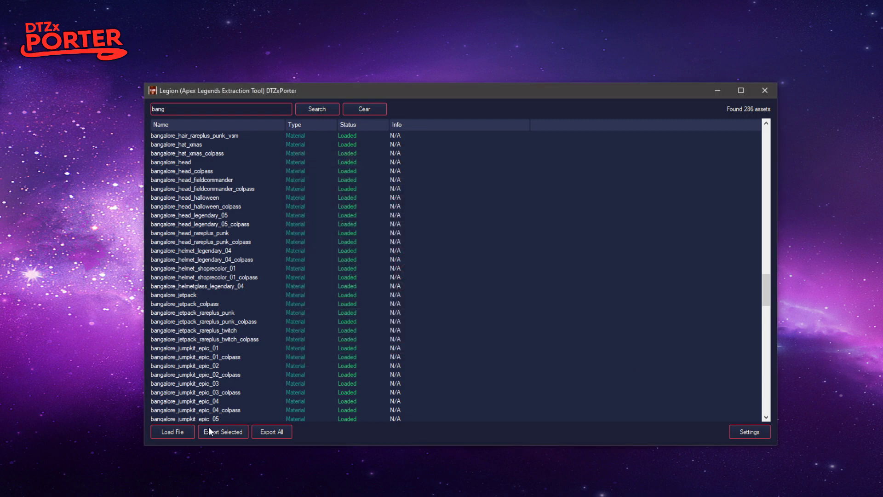
Load the common.rpak package from the Apex paks Win64 folder.
{"action": "left_click", "coordinate": [182, 432]}
{"action": "type", "text": "com"}
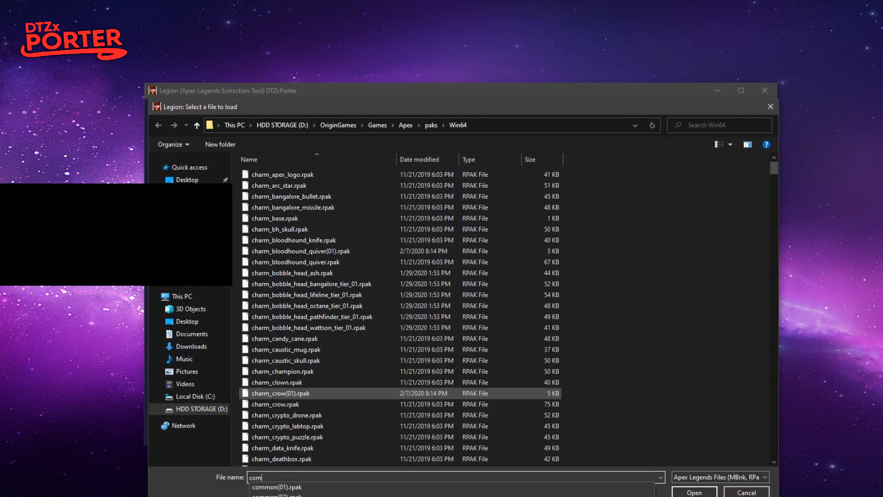
{"action": "type", "text": "mon.rpak"}
{"action": "key", "text": "Return"}
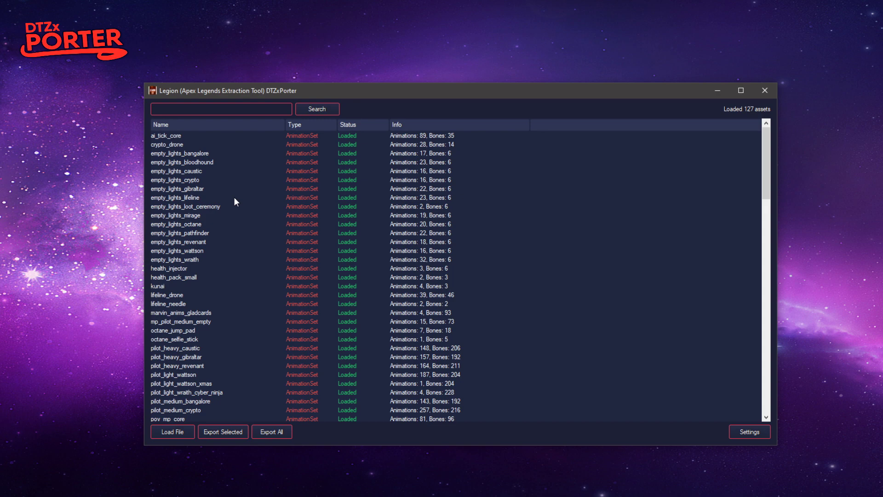
Search the loaded animation sets for "rev" and select pilot_heavy_revenant.
{"action": "scroll", "coordinate": [235, 201], "scroll_direction": "down", "scroll_amount": 20}
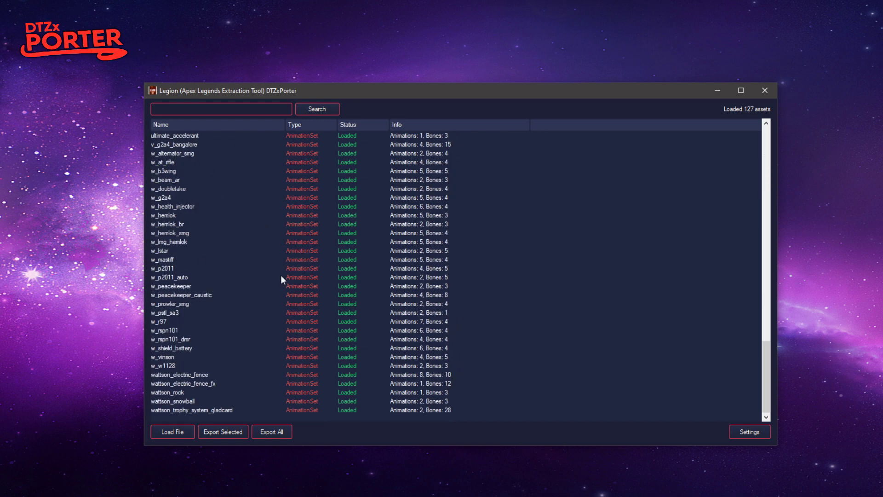
{"action": "scroll", "coordinate": [644, 368], "scroll_direction": "up", "scroll_amount": 7}
{"action": "mouse_move", "coordinate": [767, 313]}
{"action": "left_mouse_down"}
{"action": "mouse_move", "coordinate": [767, 224]}
{"action": "mouse_move", "coordinate": [749, 180]}
{"action": "mouse_move", "coordinate": [672, 180]}
{"action": "mouse_move", "coordinate": [216, 127]}
{"action": "left_mouse_up"}
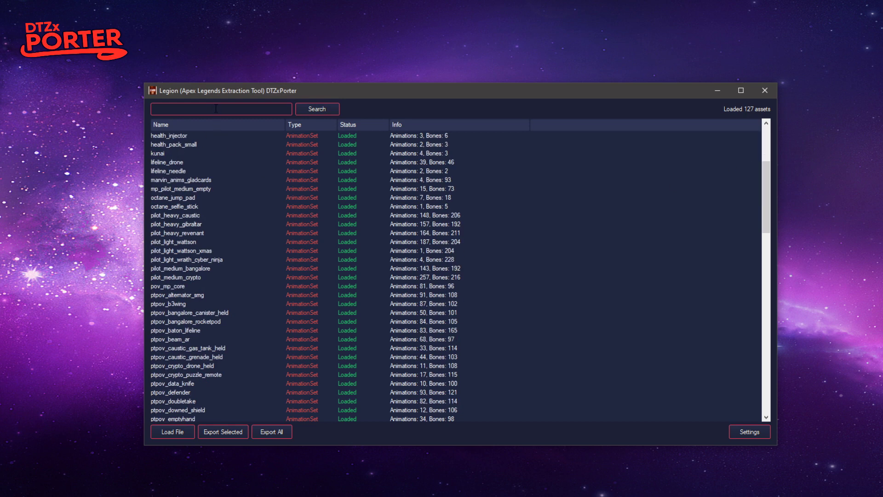
{"action": "type", "text": "rev"}
{"action": "left_click", "coordinate": [314, 108]}
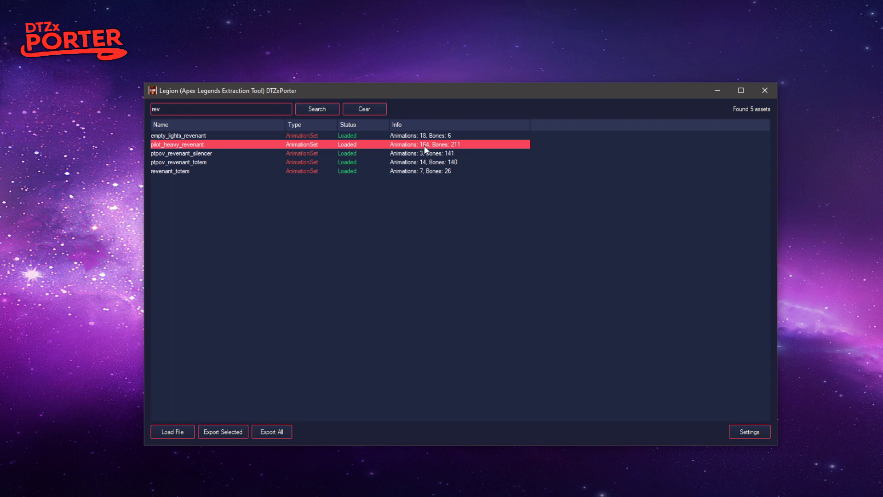
Clear the "rev" search to list all loaded animation sets again.
{"action": "left_click", "coordinate": [301, 165]}
{"action": "left_click", "coordinate": [188, 144]}
{"action": "left_click", "coordinate": [359, 110]}
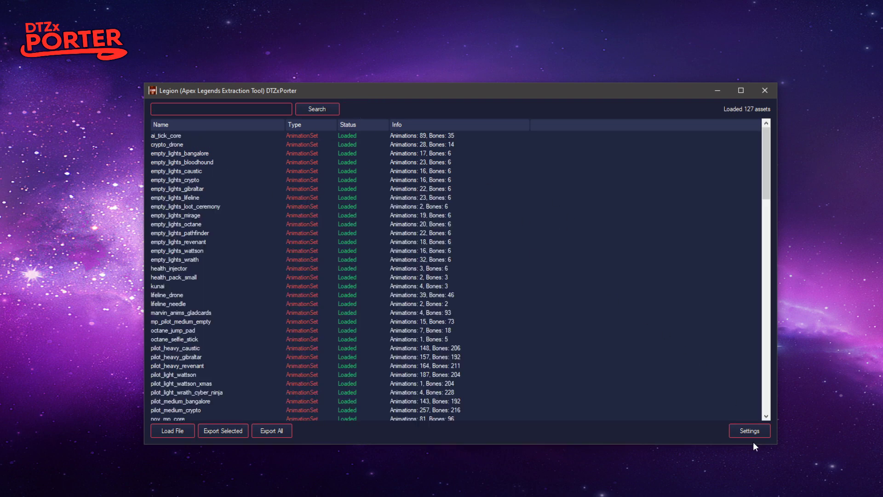
Change the application settings to load only images, with animation loading turned off.
{"action": "left_click", "coordinate": [746, 432]}
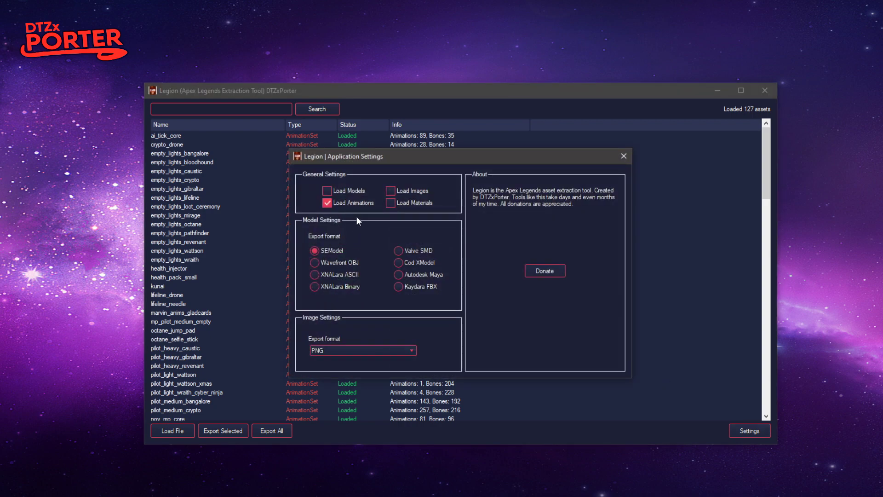
{"action": "left_click", "coordinate": [327, 202]}
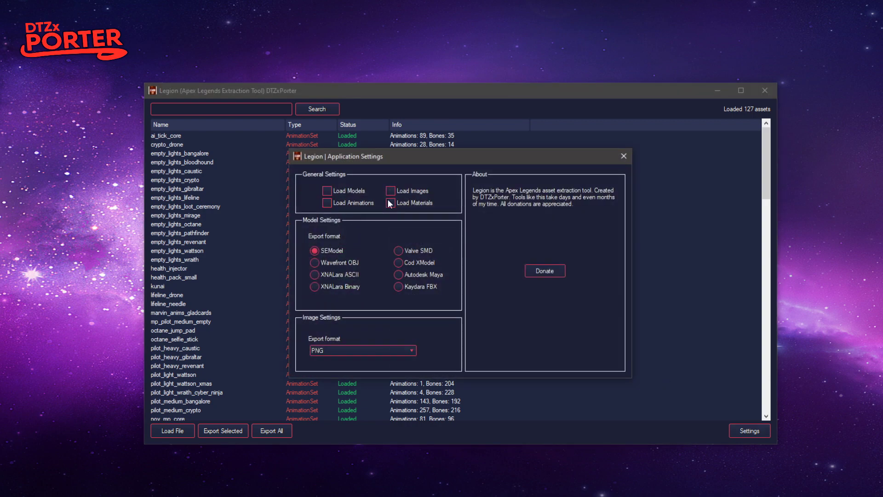
{"action": "left_click", "coordinate": [623, 157]}
Load the common.rpak package from the Apex paks Win64 folder with the image-only settings.
{"action": "left_click", "coordinate": [173, 430]}
{"action": "type", "text": "common.rpak"}
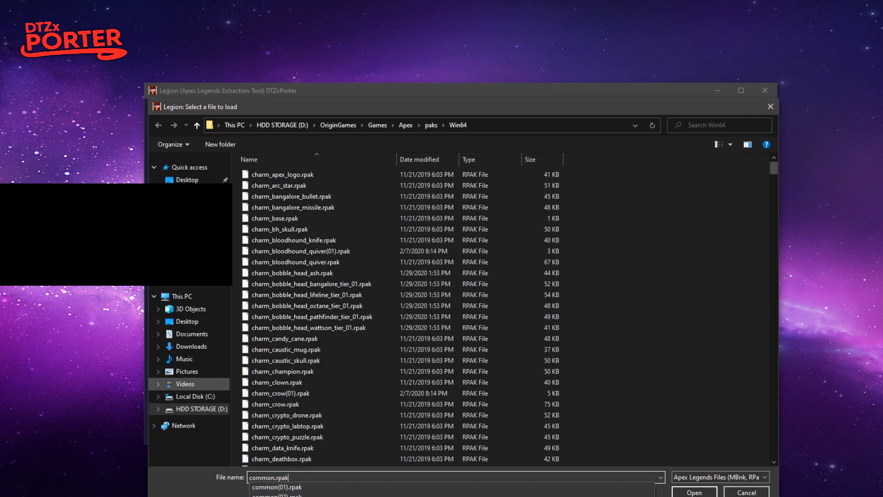
{"action": "key", "text": "Return"}
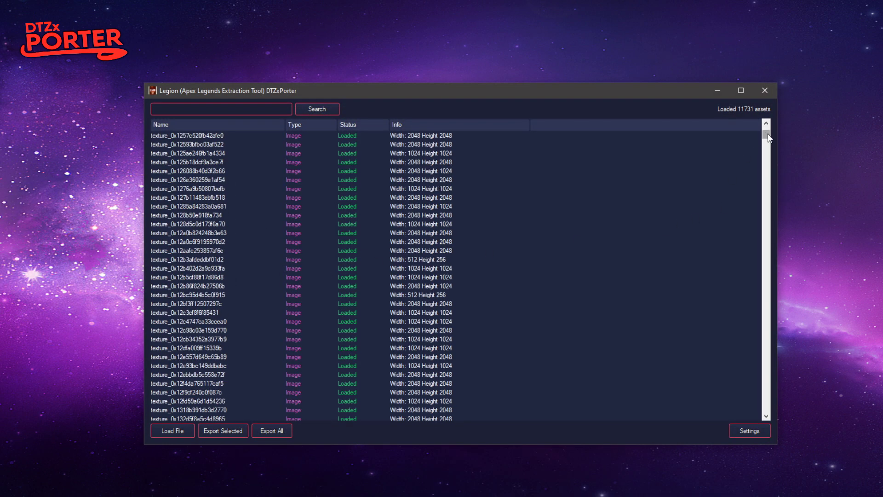
Export the 21 consecutive textures starting at texture_0x10198a069a624654, and close the image viewer after checking an exported texture.
{"action": "left_click_drag", "start_coordinate": [766, 135], "coordinate": [767, 408]}
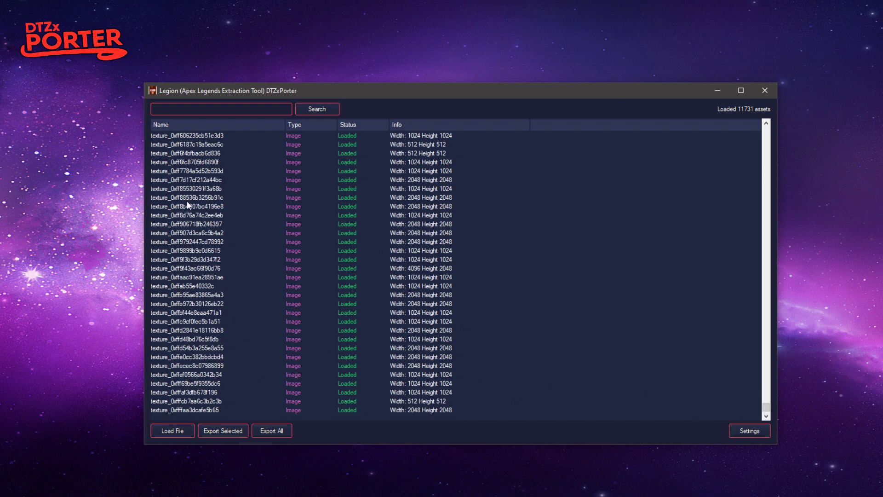
{"action": "left_click_drag", "start_coordinate": [767, 406], "coordinate": [767, 153]}
{"action": "left_click_drag", "start_coordinate": [573, 192], "coordinate": [584, 272]}
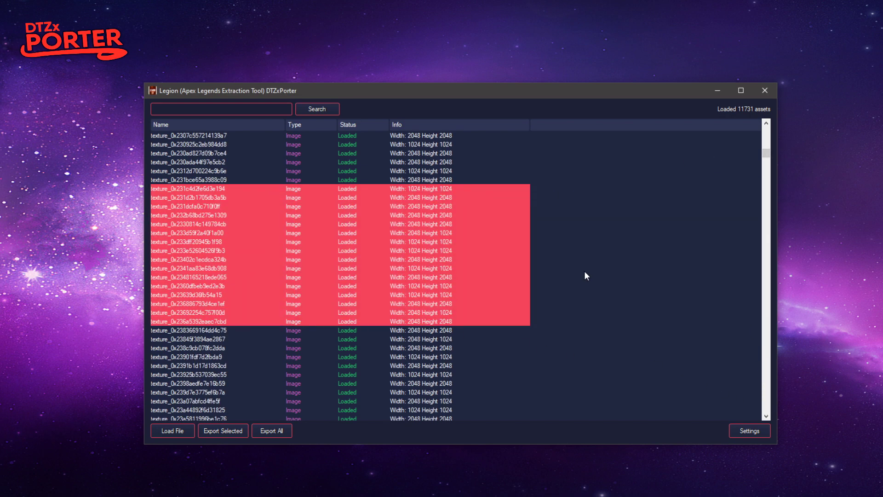
{"action": "left_click", "coordinate": [584, 272]}
{"action": "left_click_drag", "start_coordinate": [766, 155], "coordinate": [767, 125]}
{"action": "left_click_drag", "start_coordinate": [556, 177], "coordinate": [207, 355]}
{"action": "left_click", "coordinate": [236, 429]}
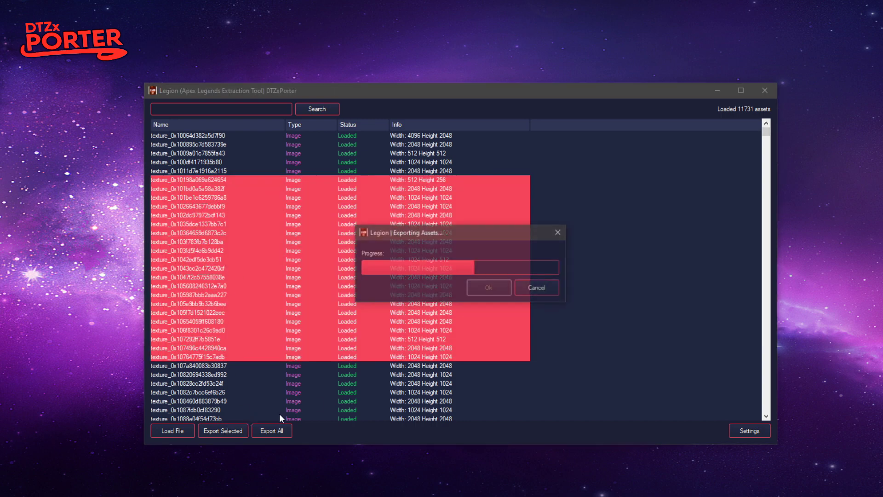
{"action": "left_click", "coordinate": [487, 288]}
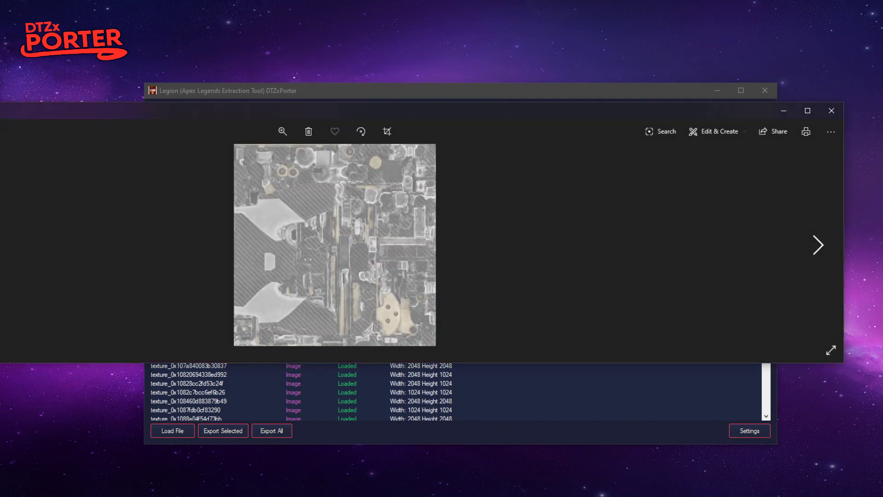
{"action": "left_click", "coordinate": [831, 110]}
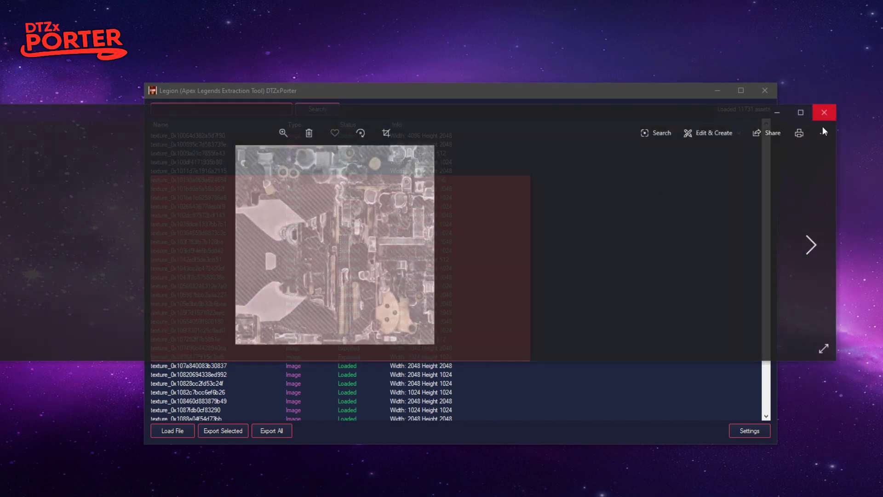
Check the available image export formats in the application settings and keep PNG.
{"action": "left_click", "coordinate": [749, 430]}
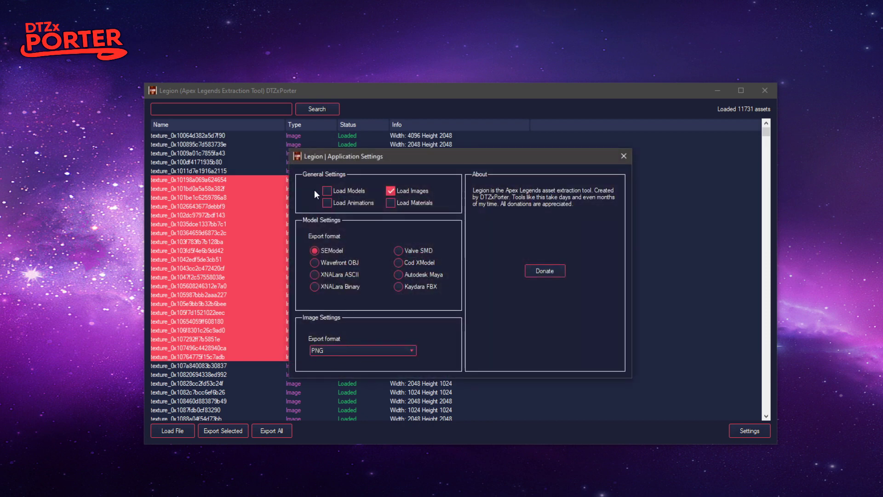
{"action": "left_click", "coordinate": [341, 350]}
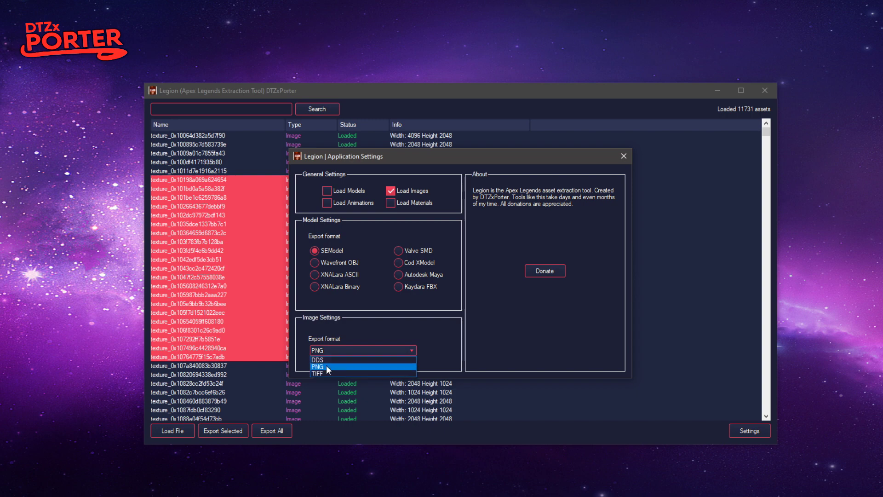
{"action": "left_click", "coordinate": [377, 326]}
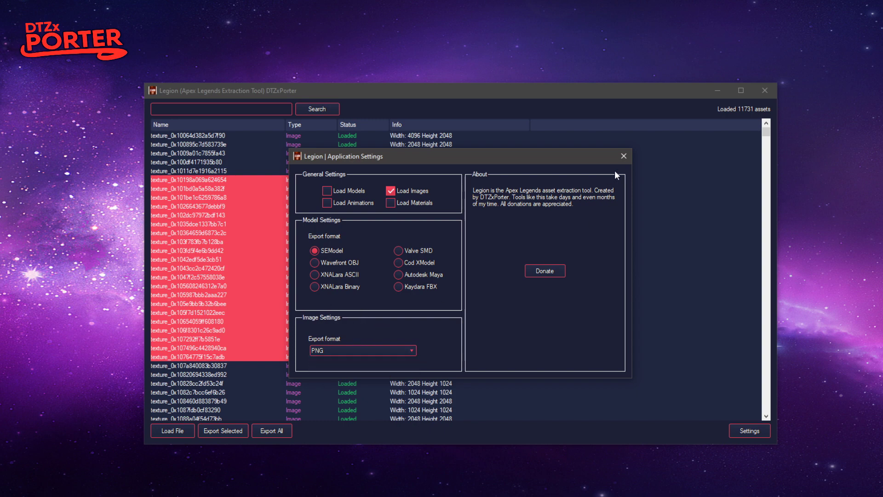
{"action": "left_click", "coordinate": [624, 156]}
Browse the loaded texture list from start to end, examining the images' names, export status and dimensions.
{"action": "left_click_drag", "start_coordinate": [622, 211], "coordinate": [291, 313]}
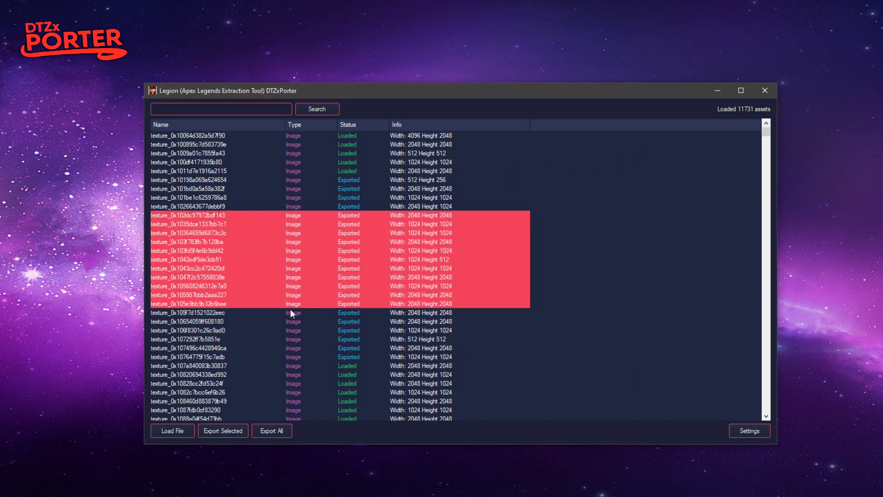
{"action": "left_click", "coordinate": [741, 205]}
{"action": "left_click_drag", "start_coordinate": [766, 132], "coordinate": [646, 144]}
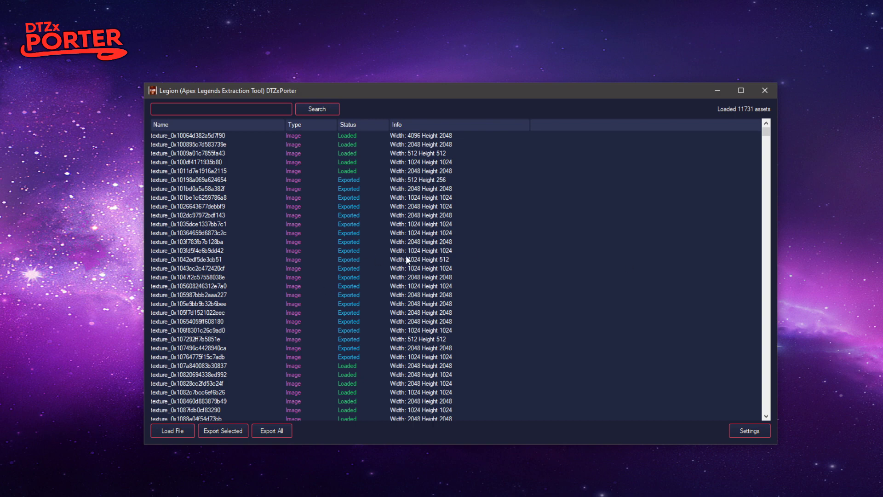
{"action": "scroll", "coordinate": [704, 316], "scroll_direction": "down", "scroll_amount": 11}
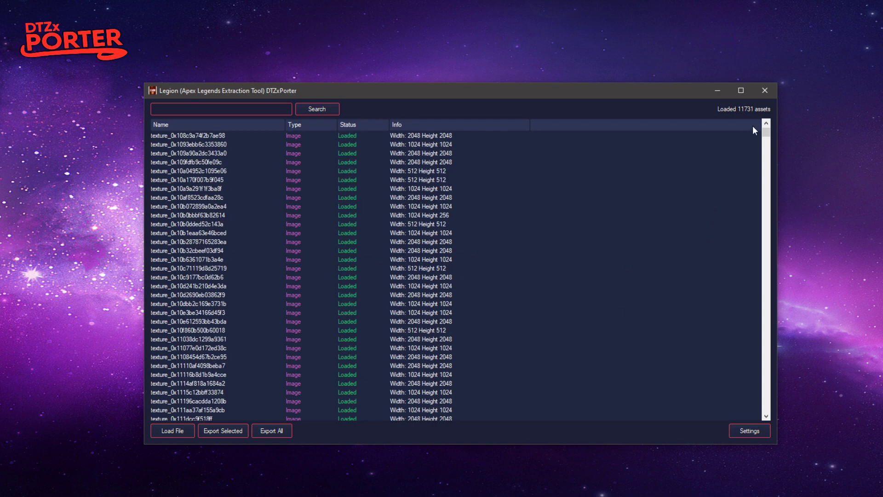
{"action": "left_click_drag", "start_coordinate": [765, 132], "coordinate": [766, 412]}
{"action": "left_click_drag", "start_coordinate": [596, 361], "coordinate": [593, 313]}
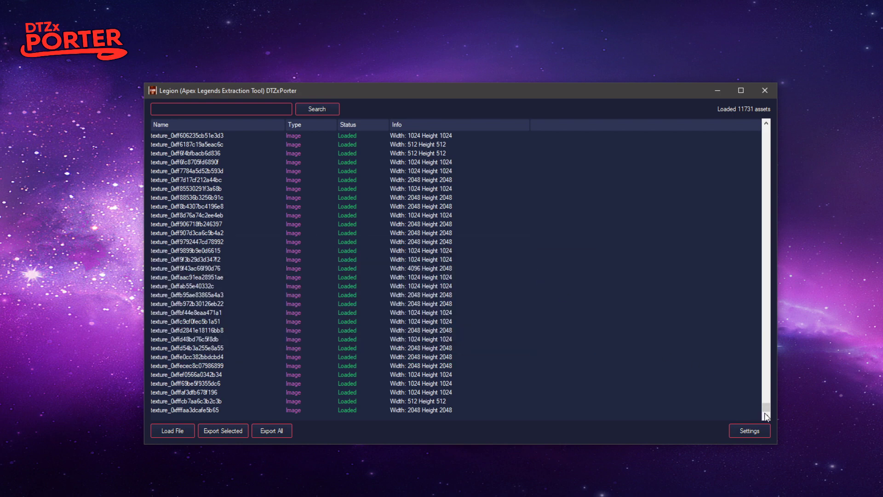
{"action": "left_click_drag", "start_coordinate": [767, 408], "coordinate": [766, 129]}
{"action": "left_click_drag", "start_coordinate": [725, 173], "coordinate": [367, 299]}
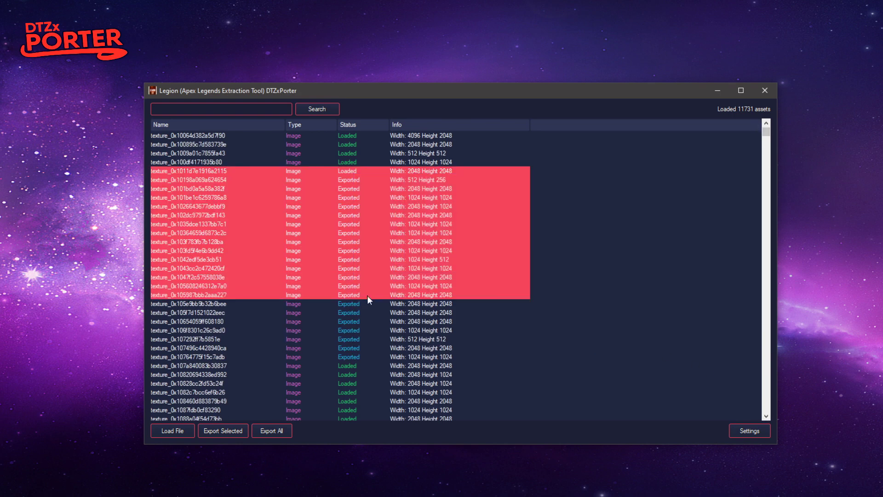
{"action": "left_click", "coordinate": [588, 295]}
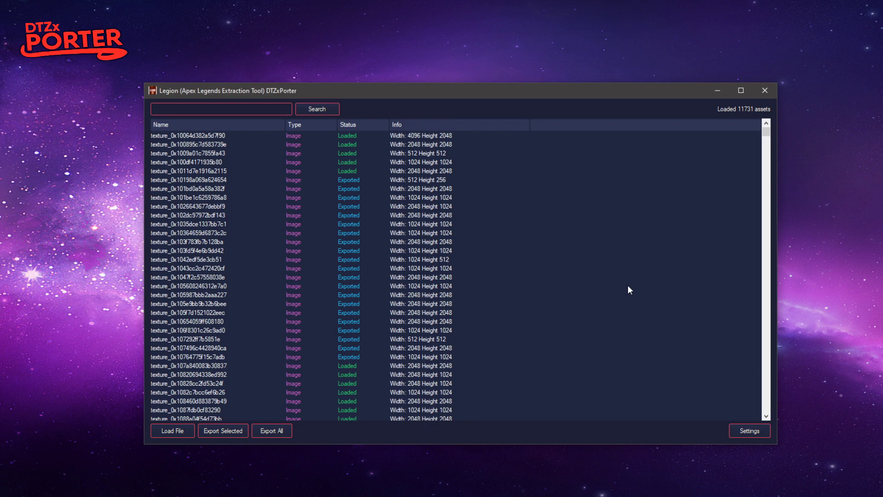
{"action": "scroll", "coordinate": [558, 243], "scroll_direction": "down", "scroll_amount": 20}
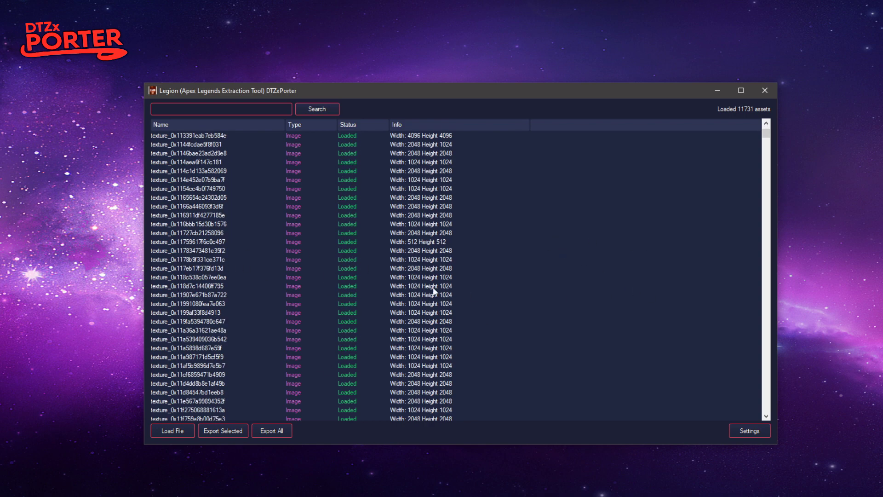
{"action": "scroll", "coordinate": [432, 287], "scroll_direction": "down", "scroll_amount": 20}
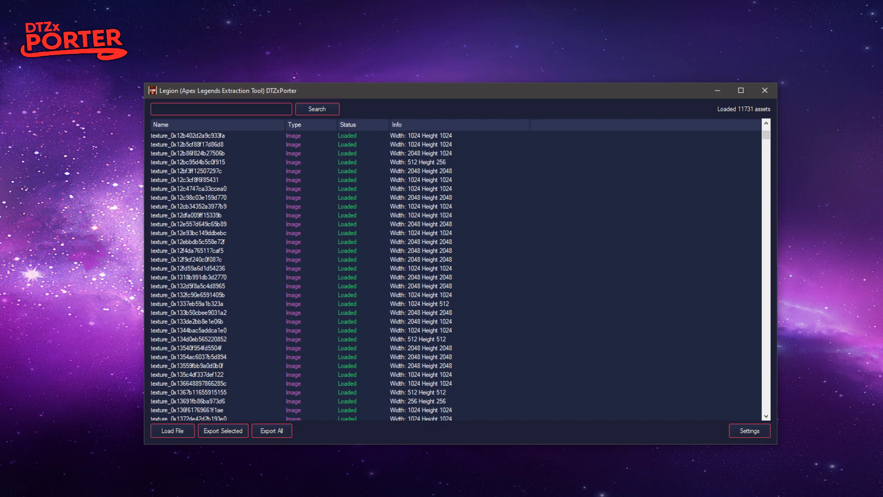
{"action": "scroll", "coordinate": [336, 322], "scroll_direction": "down", "scroll_amount": 5}
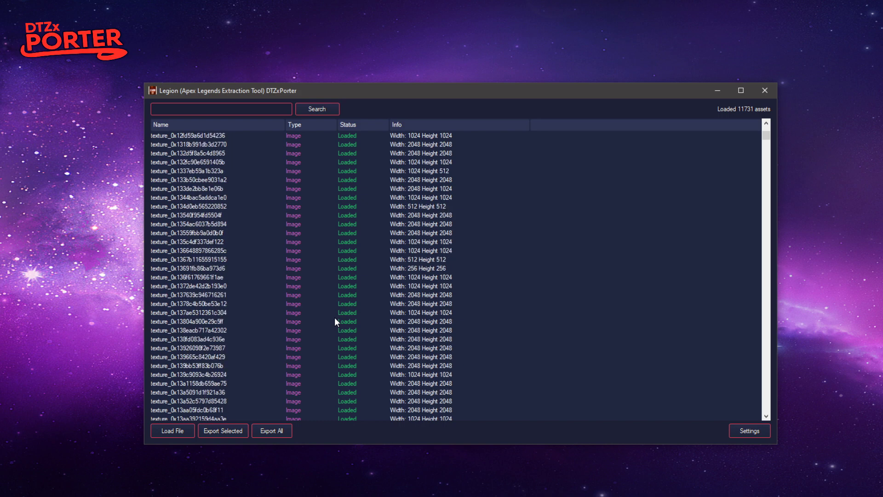